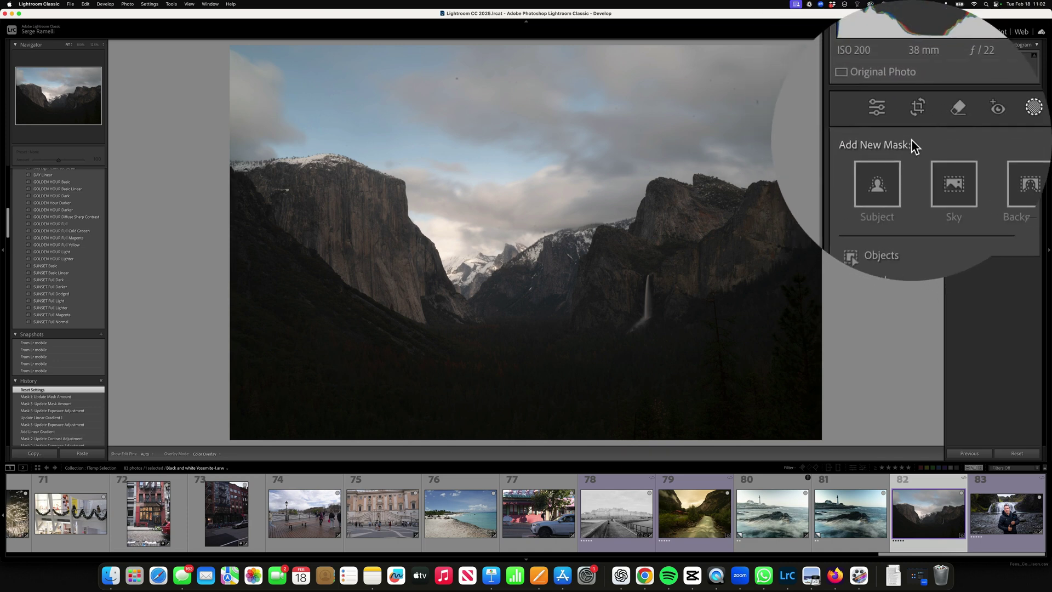
- Convert the Yosemite photo to black and white from the Basic panel
click(876, 107)
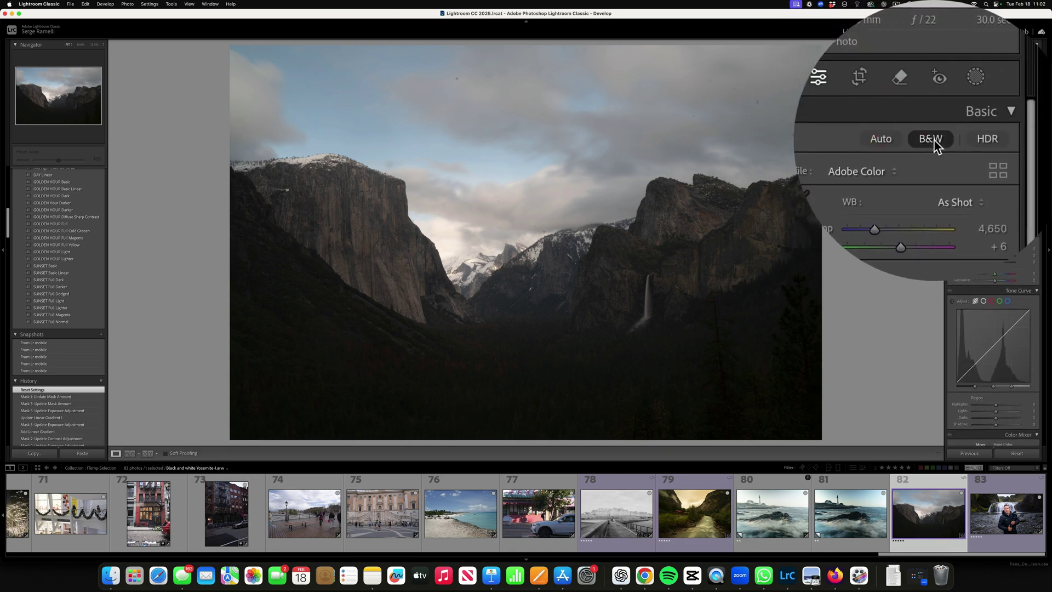
click(1007, 138)
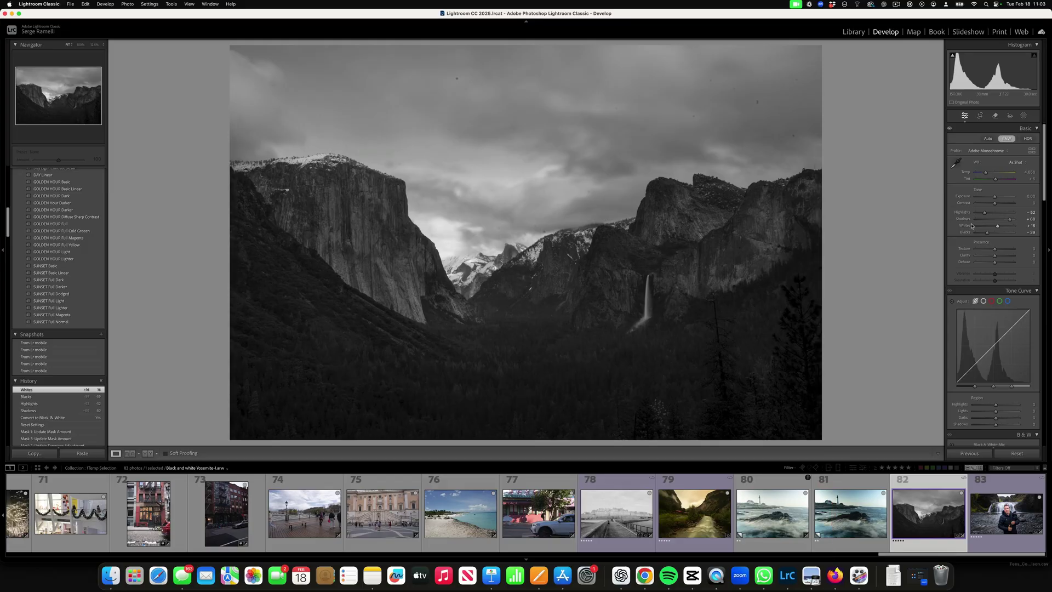
- Draw a radial gradient mask over the valley and move it down onto the valley floor
click(1023, 116)
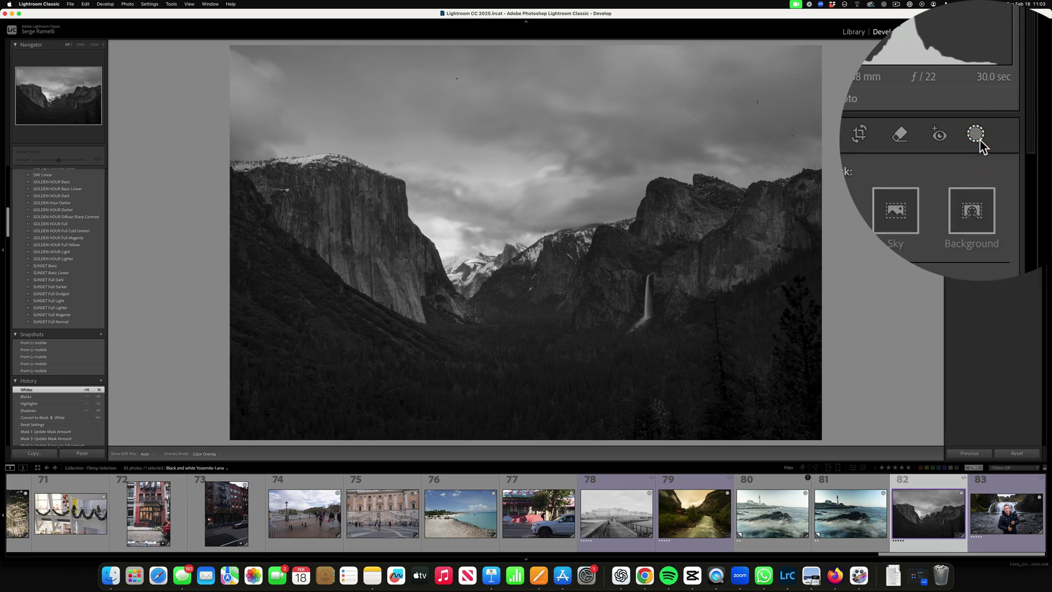
click(973, 199)
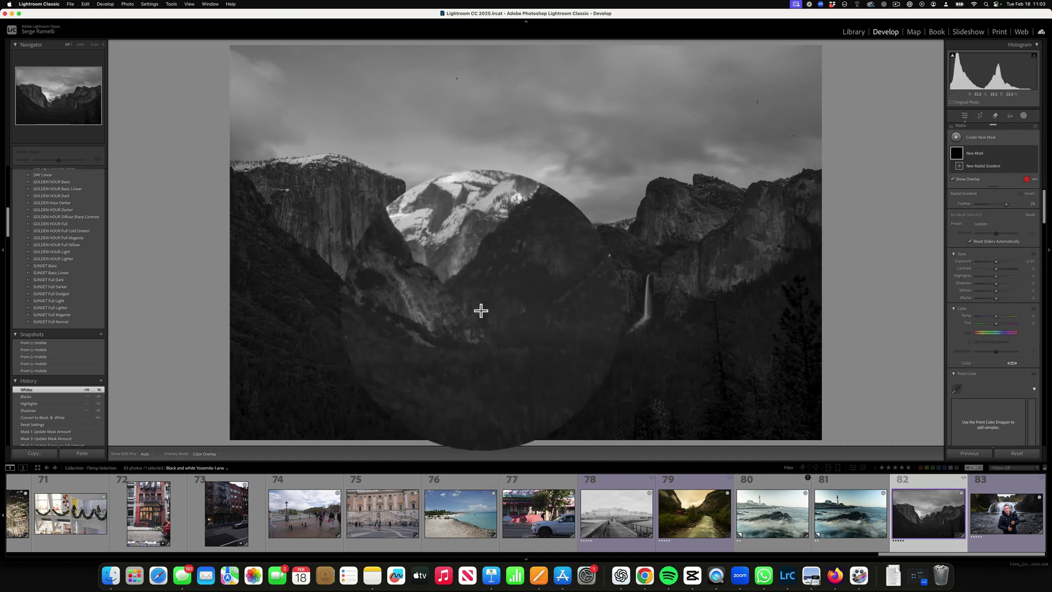
drag(463, 280, 842, 360)
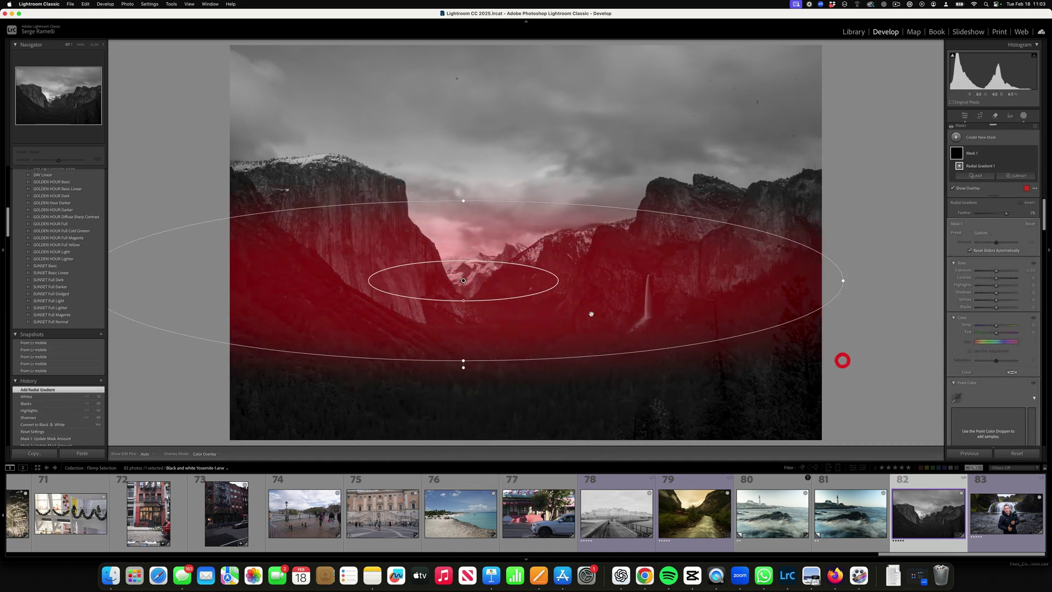
drag(463, 281, 526, 316)
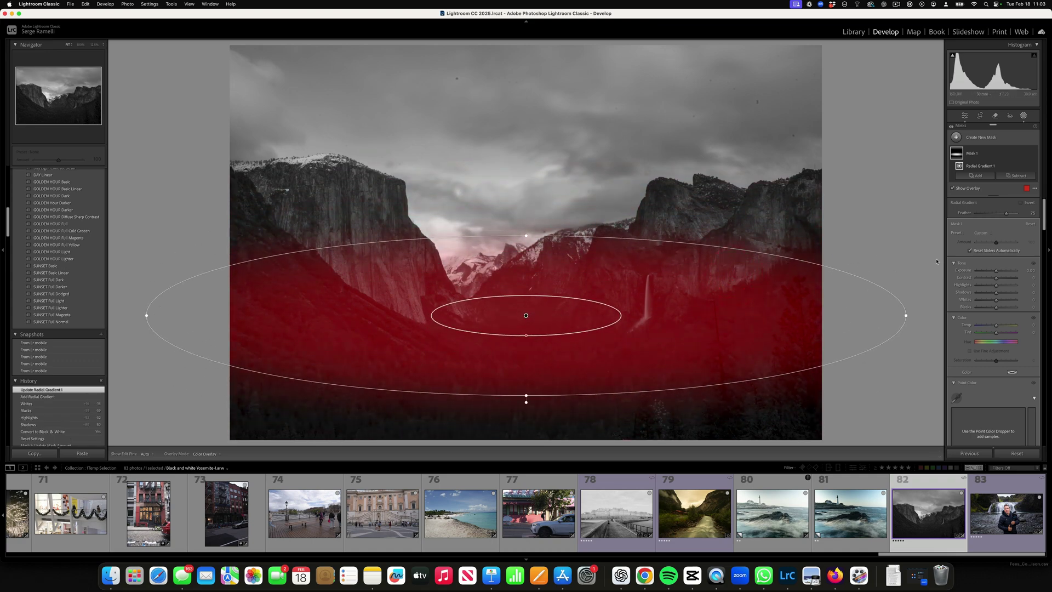
- Set the gradient's Dehaze to -73, then shift the fog ellipse lower and flatten it
mouse_move(1045, 224)
mouse_down()
mouse_move(1048, 251)
mouse_move(1046, 210)
mouse_move(1047, 243)
mouse_up()
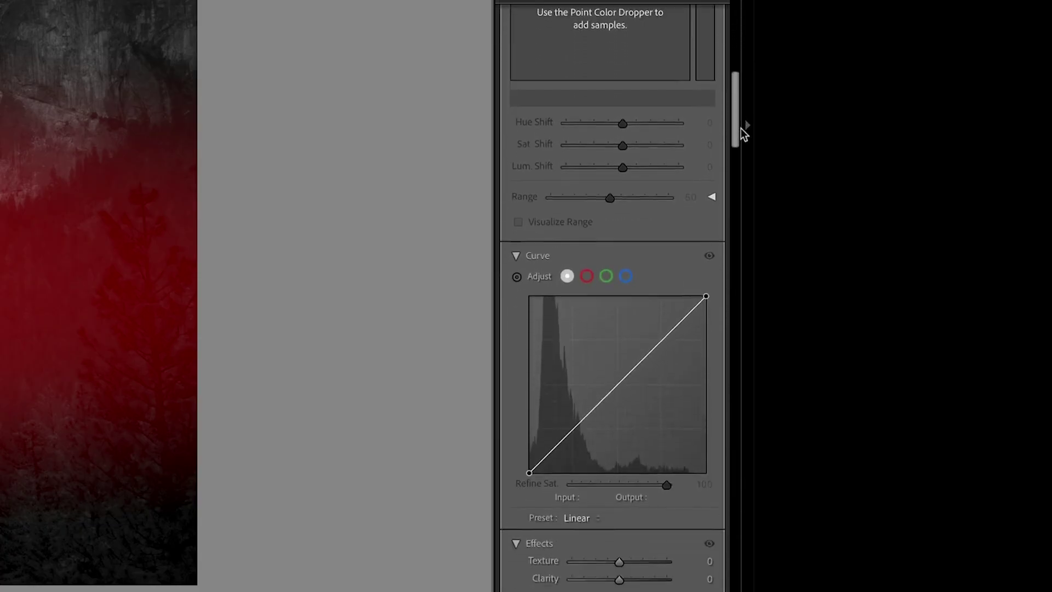
drag(742, 135, 739, 340)
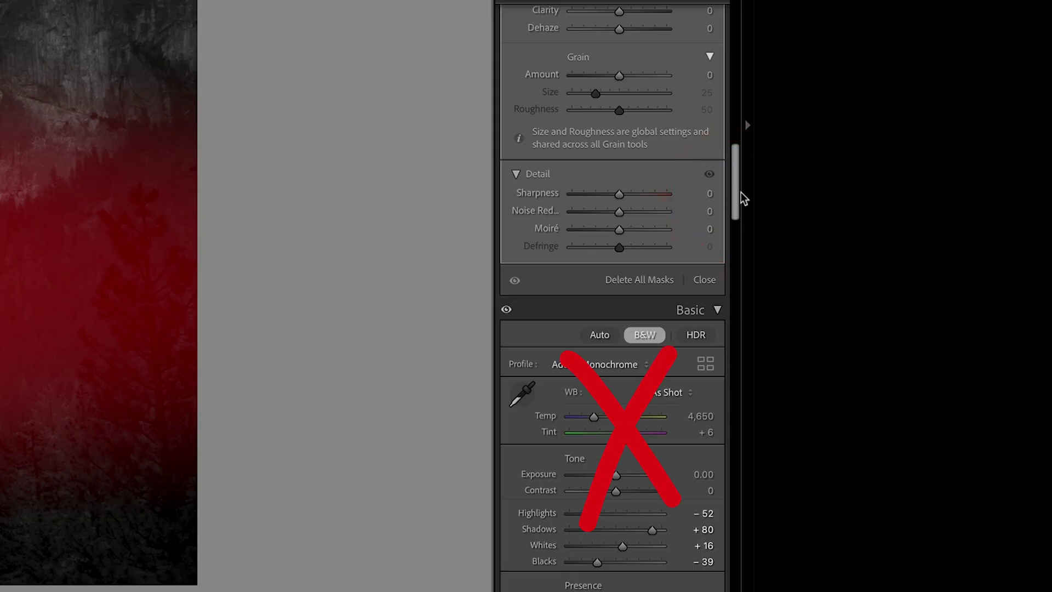
drag(740, 192, 739, 158)
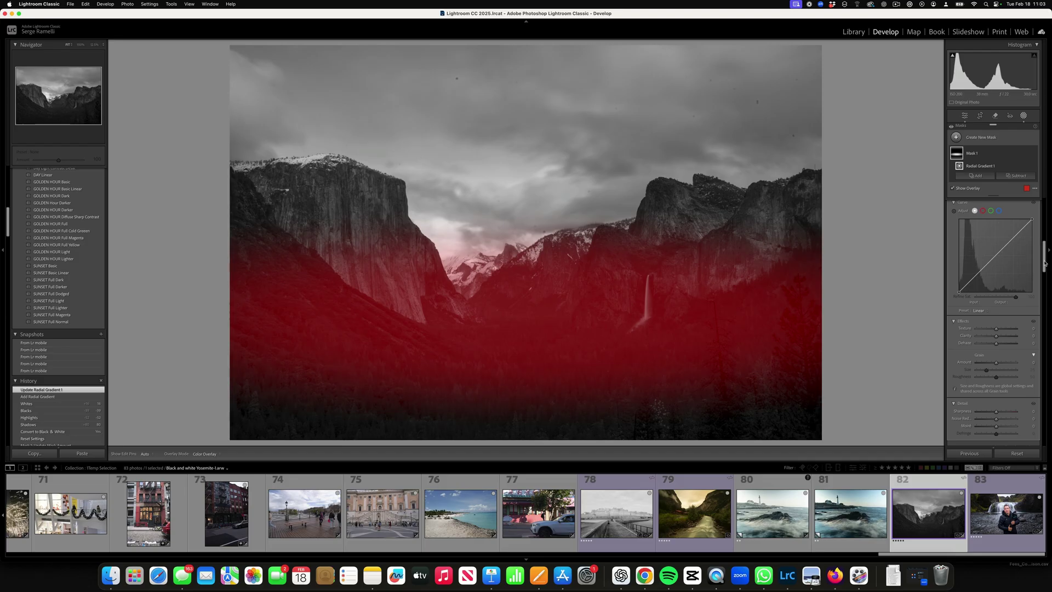
drag(1044, 263, 1044, 262)
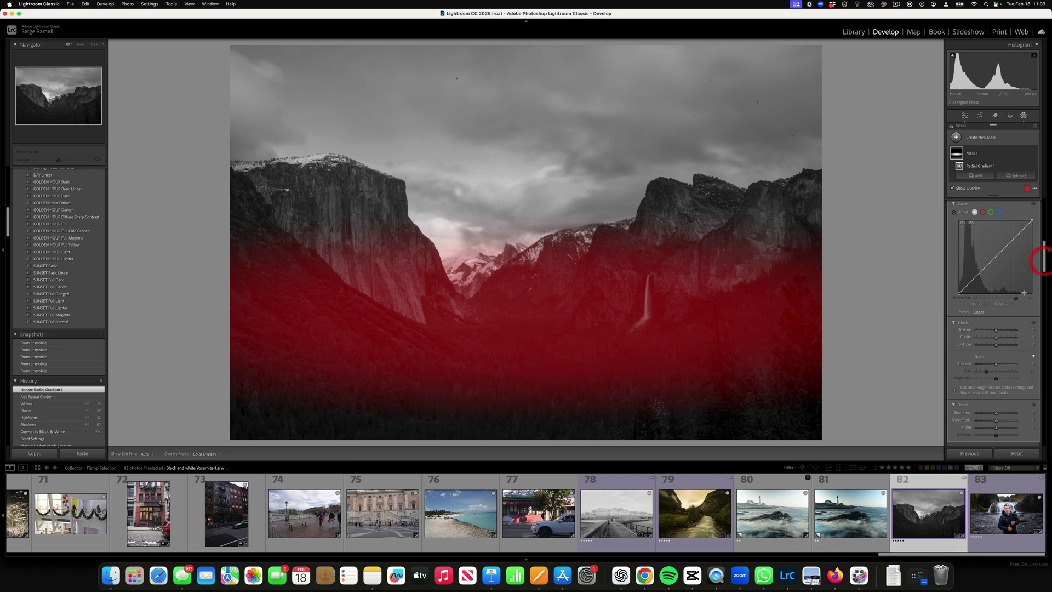
drag(996, 345, 990, 345)
drag(909, 320, 885, 321)
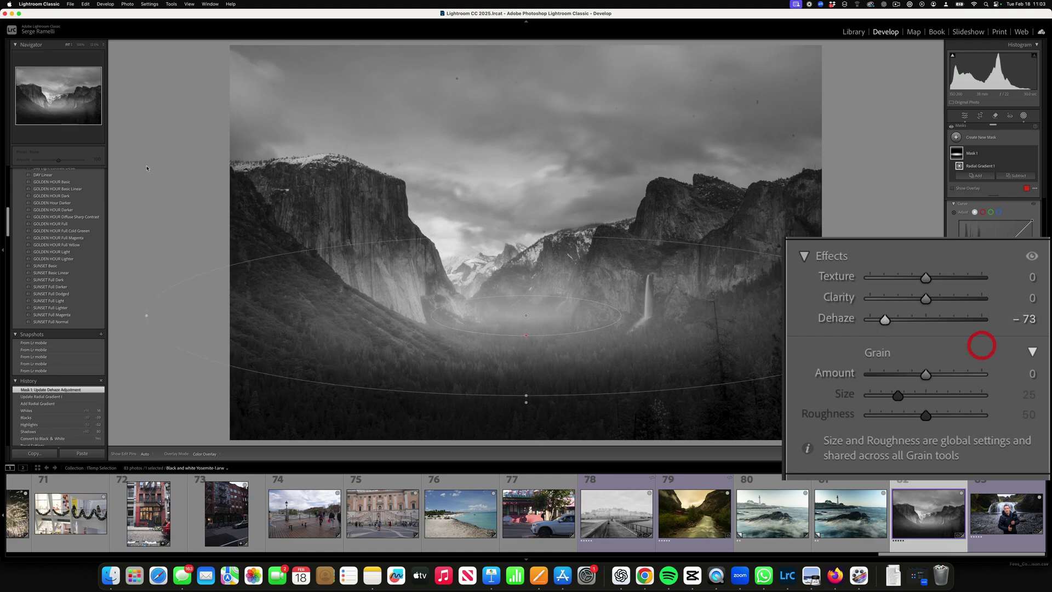
drag(526, 316, 523, 342)
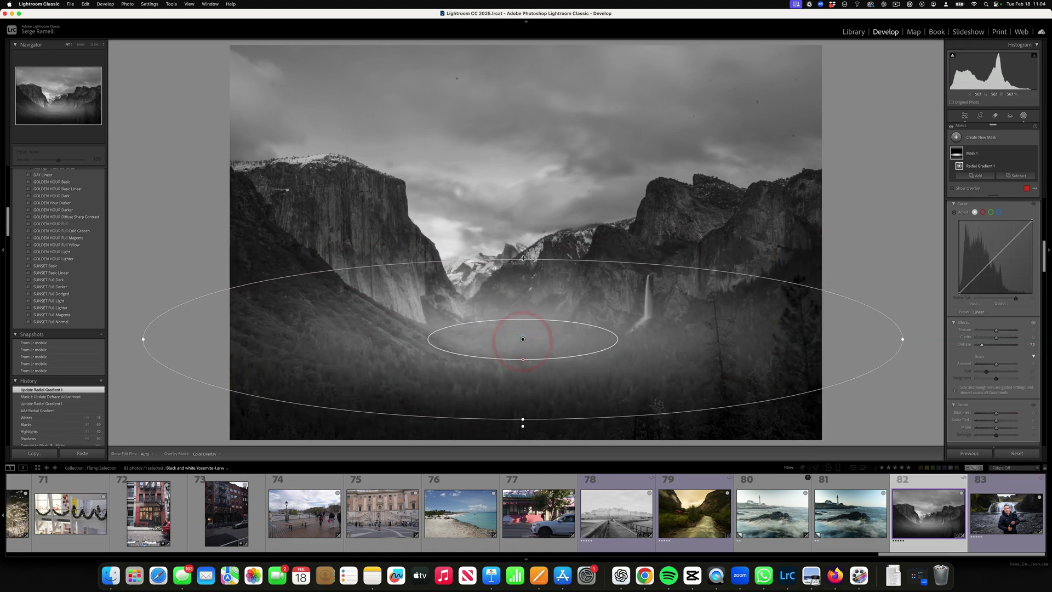
drag(523, 258, 521, 272)
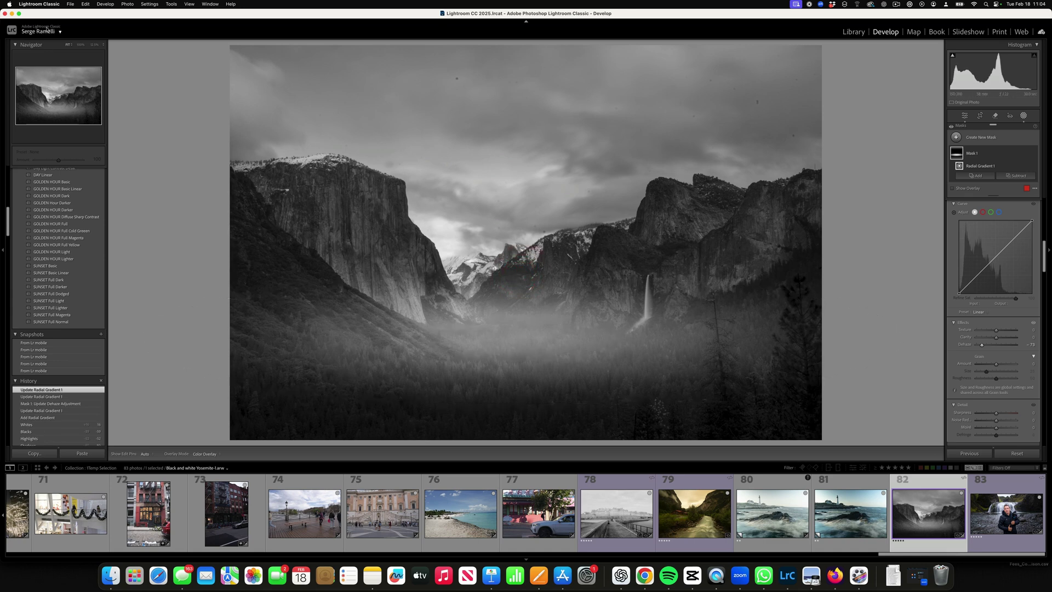
- Check the fog at 25% zoom, return to Fit, nudge the gradient slightly up, and close Masking
click(103, 44)
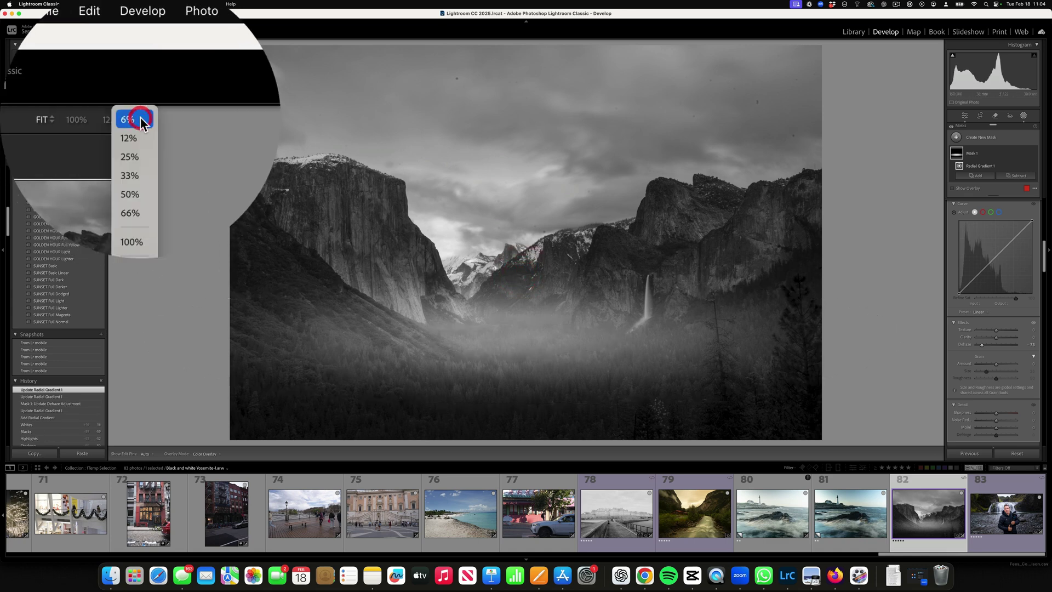
click(139, 135)
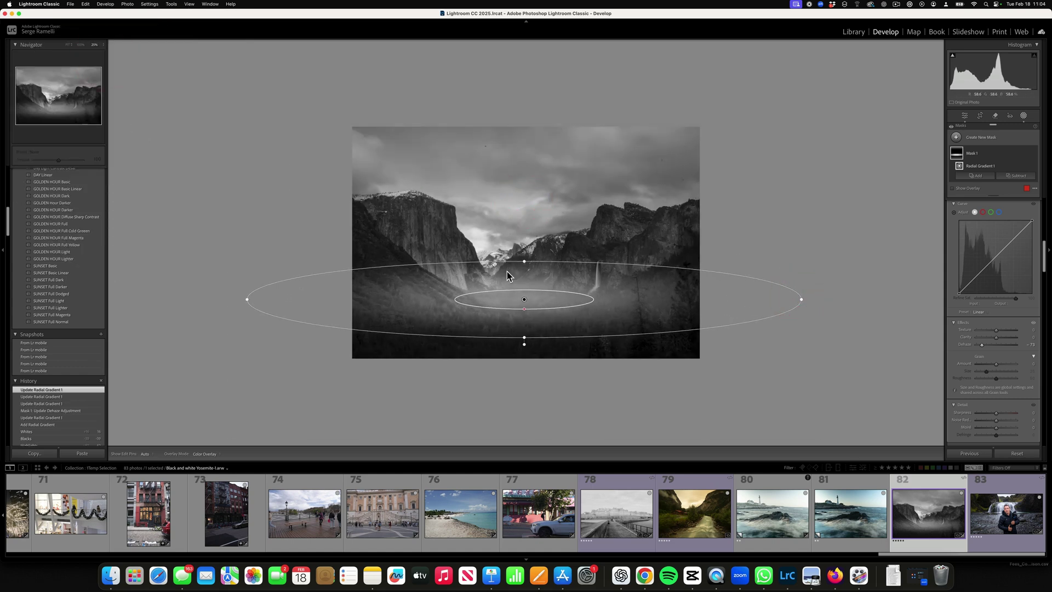
click(94, 45)
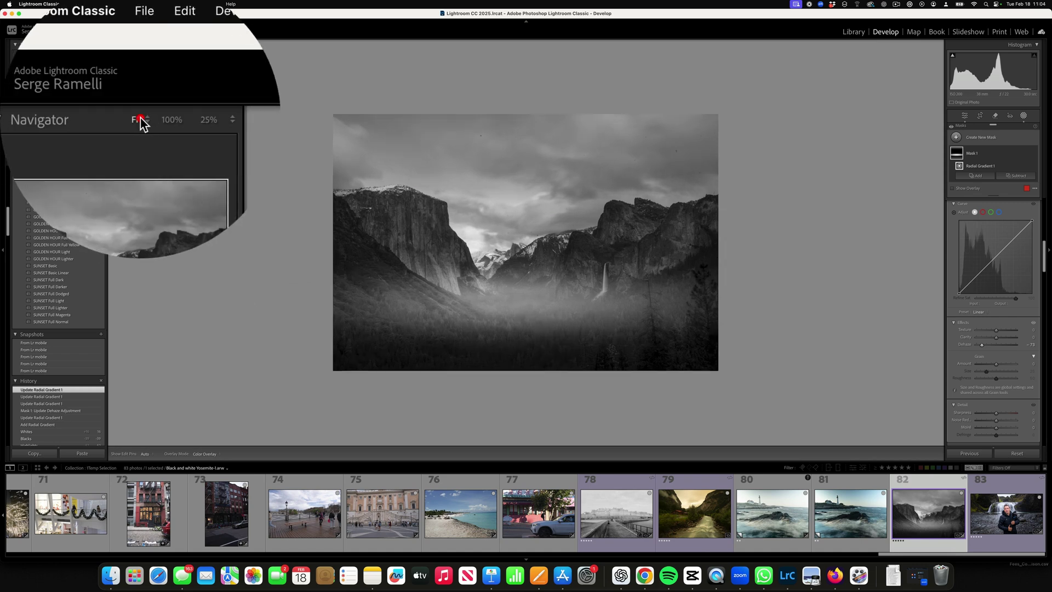
click(93, 45)
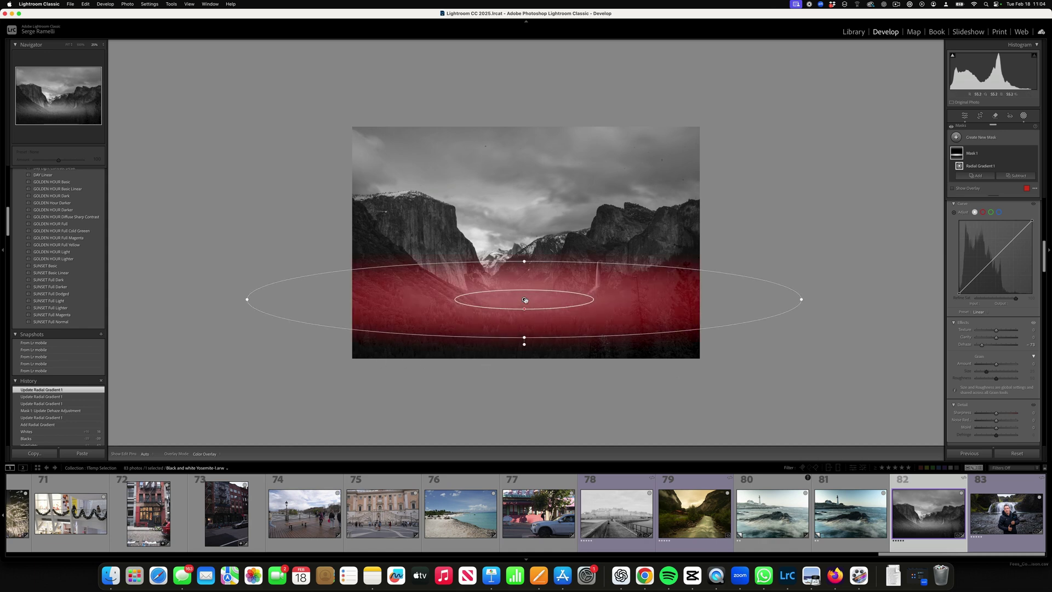
drag(524, 299, 516, 289)
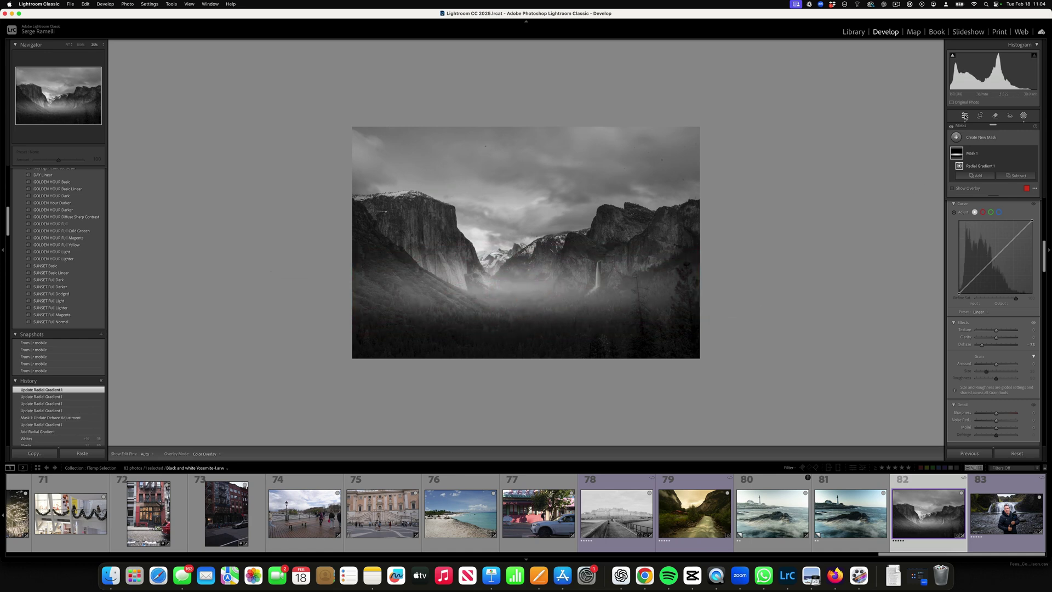
click(965, 116)
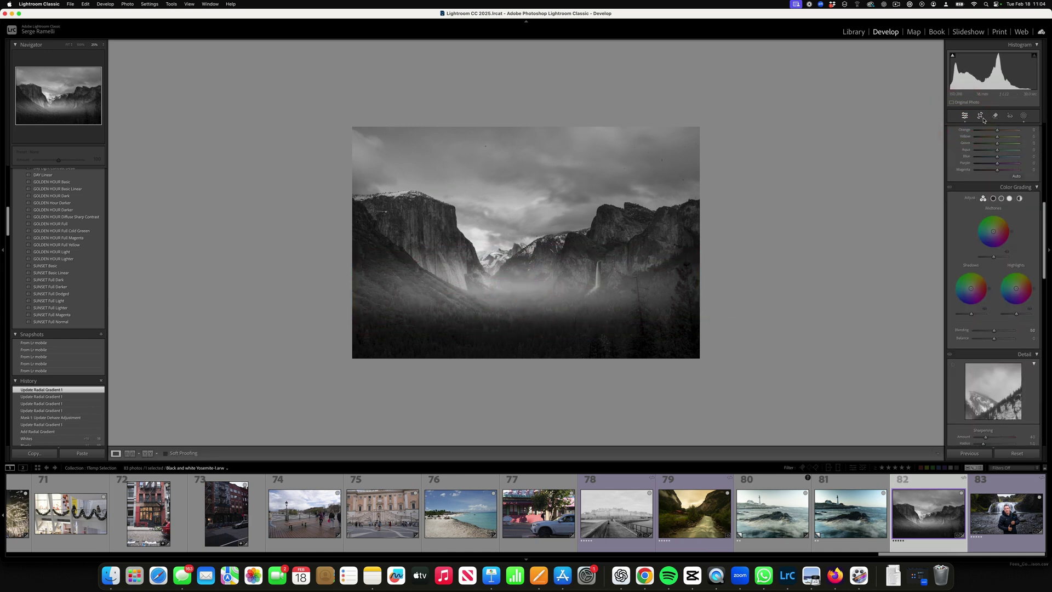
- Crop to a 16 x 9 ratio with the photo shifted up inside the frame
click(980, 115)
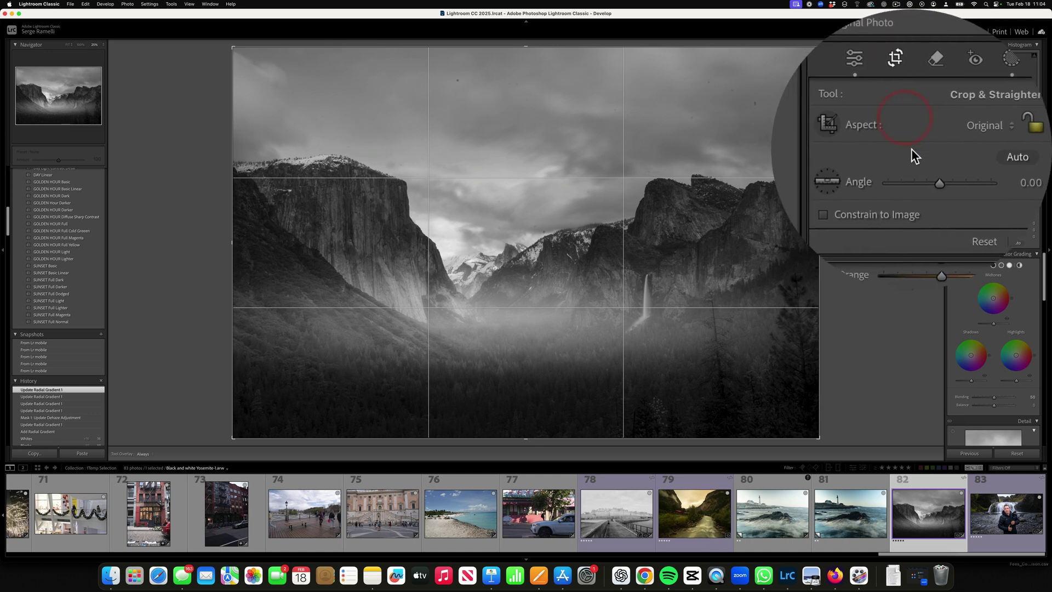
click(1015, 140)
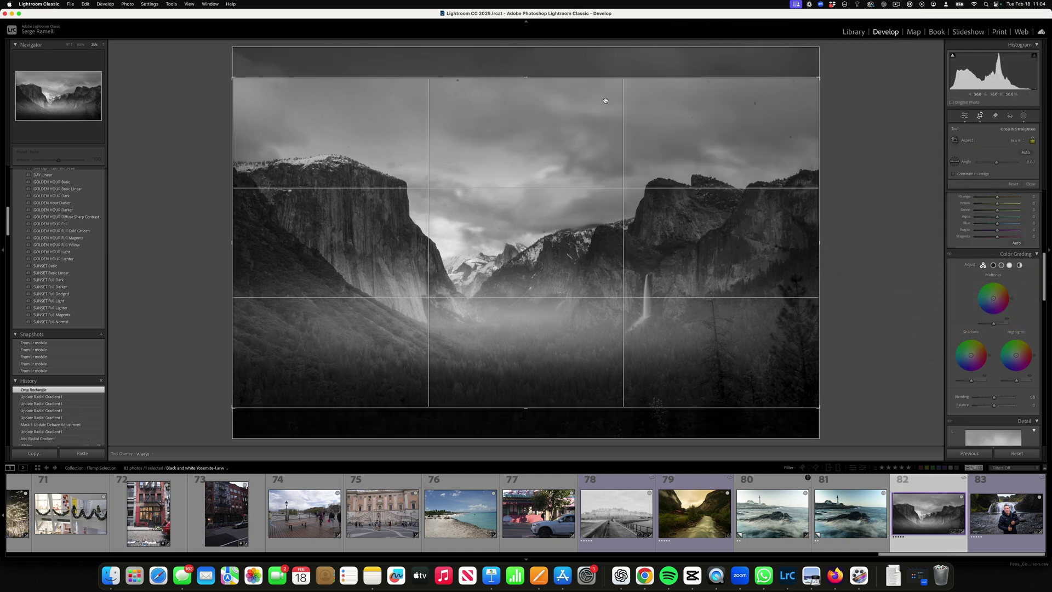
drag(554, 172, 554, 146)
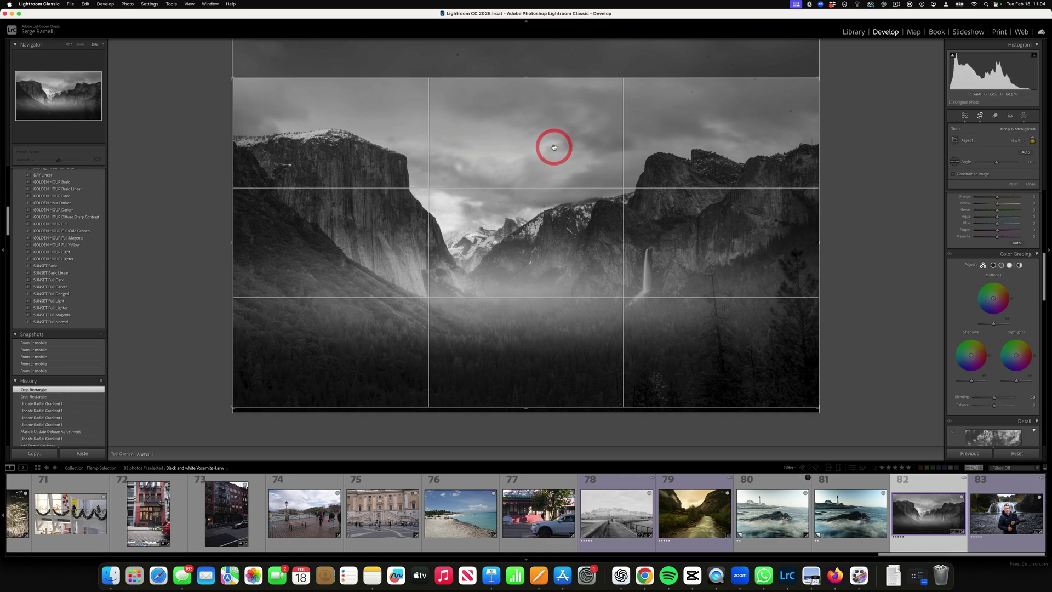
key(Return)
click(496, 207)
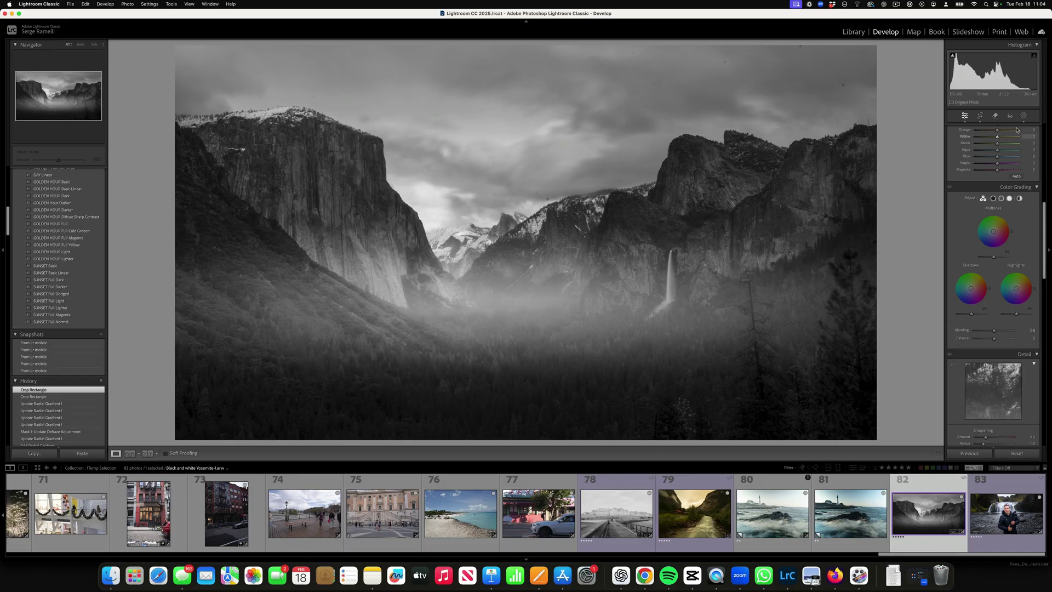
- Add a brush to the fog mask (Mask 1) and paint extra fog across the lower valley
click(1026, 136)
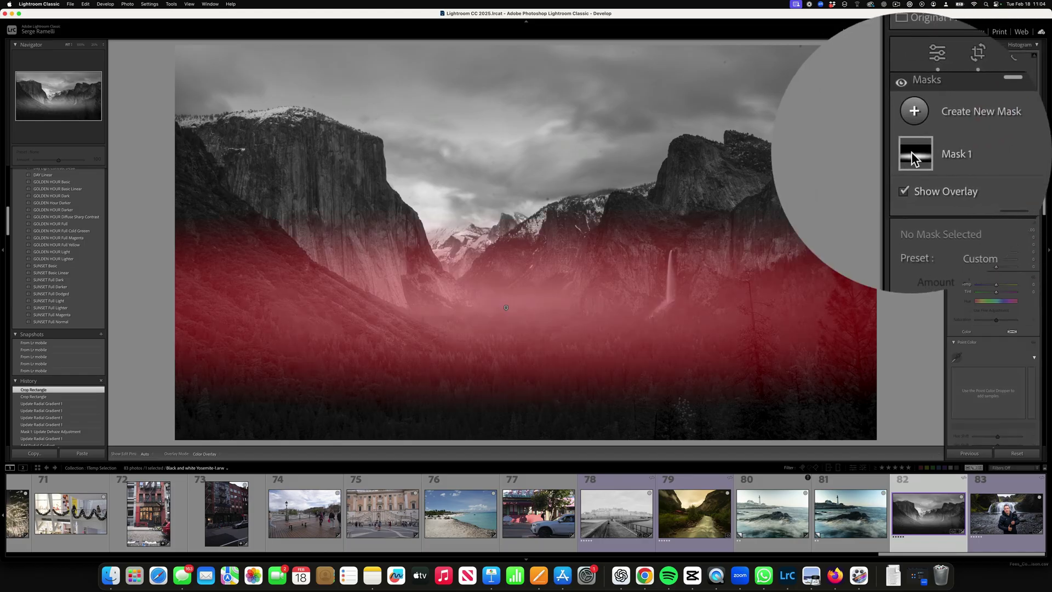
click(911, 153)
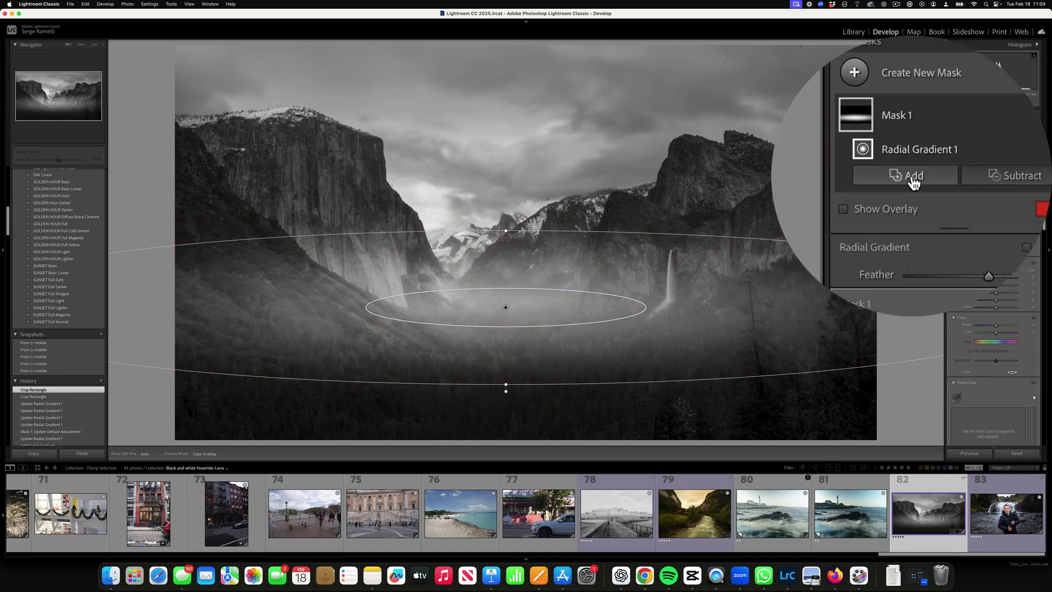
click(913, 181)
click(953, 242)
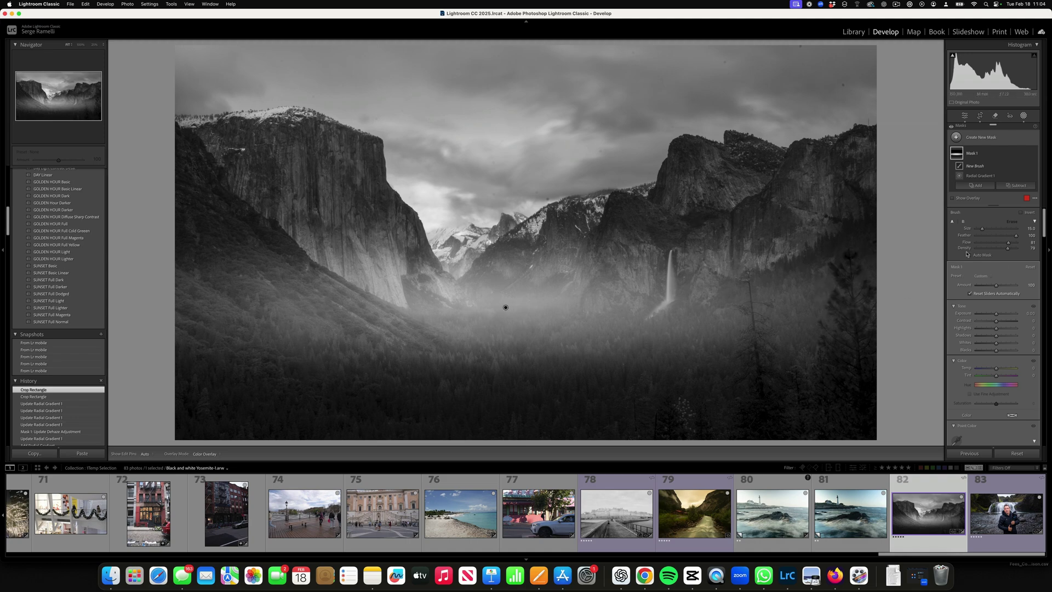
drag(1010, 245, 1011, 245)
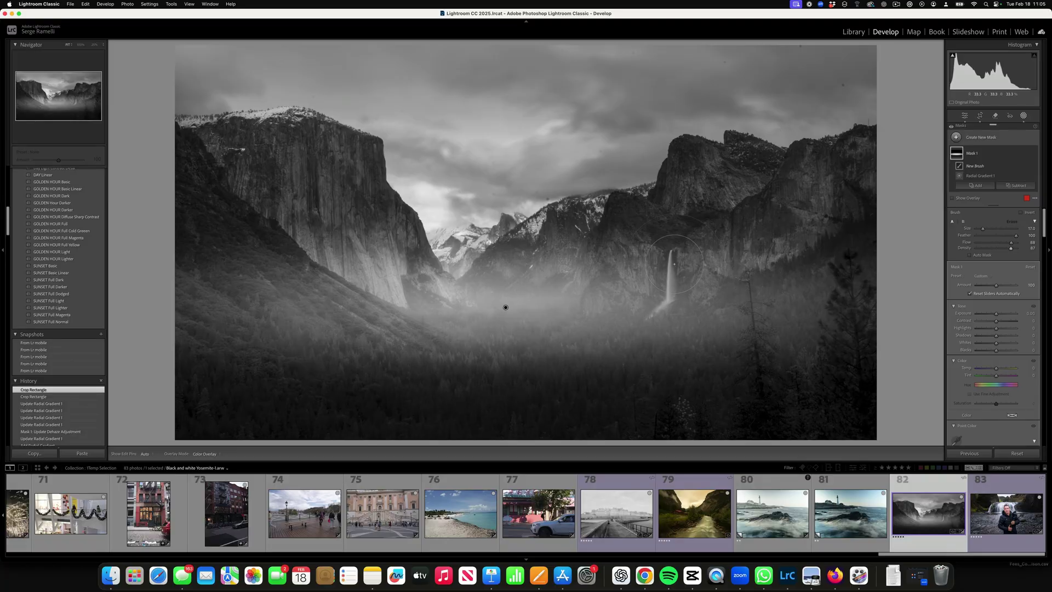
drag(674, 264, 822, 241)
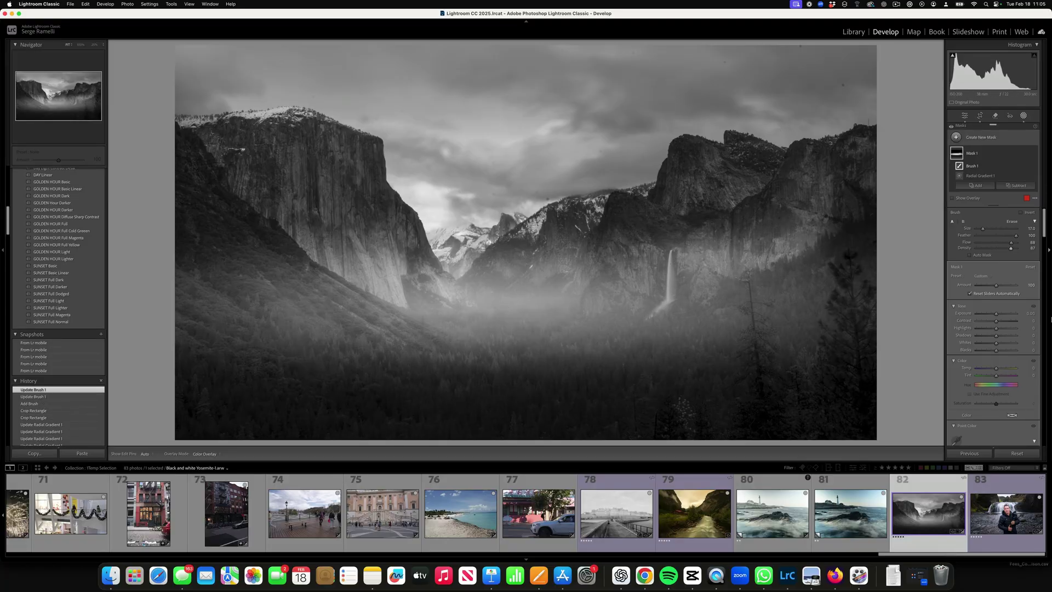
- Set the fog brush's Flow and Density both to 58
click(997, 245)
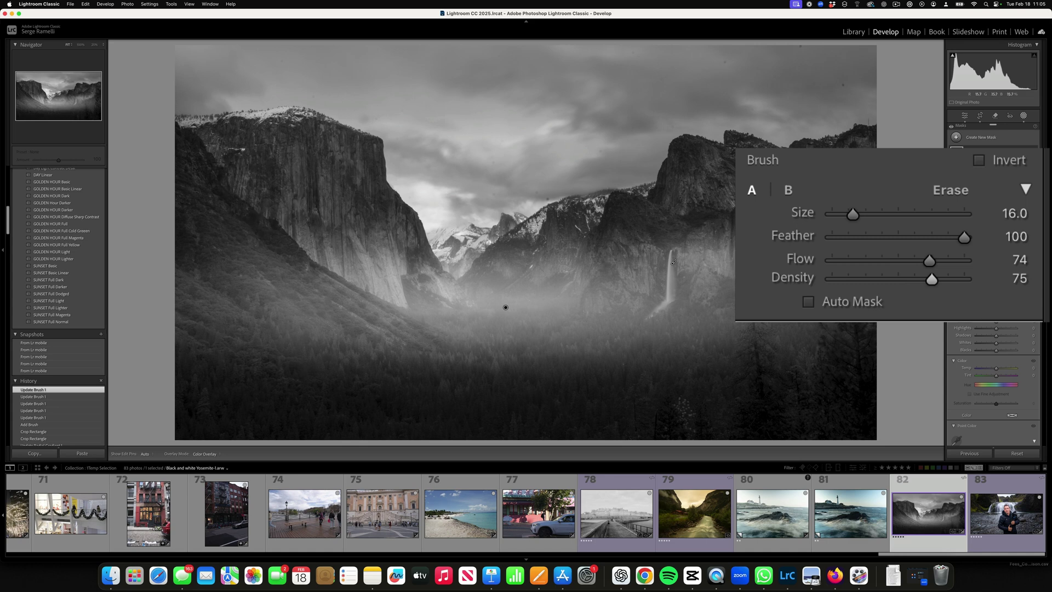
drag(929, 260, 865, 261)
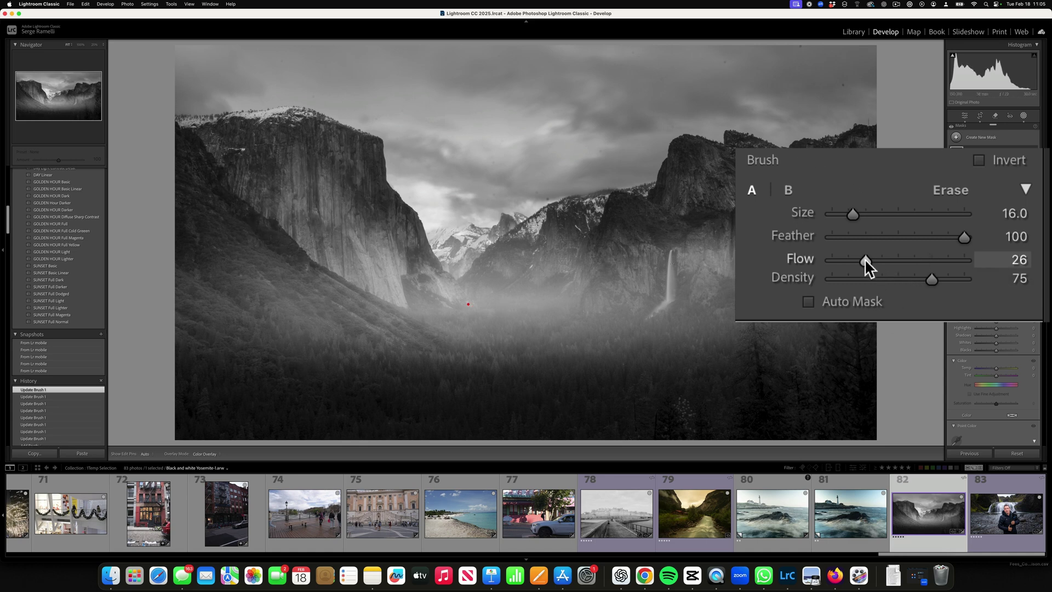
drag(931, 279, 864, 279)
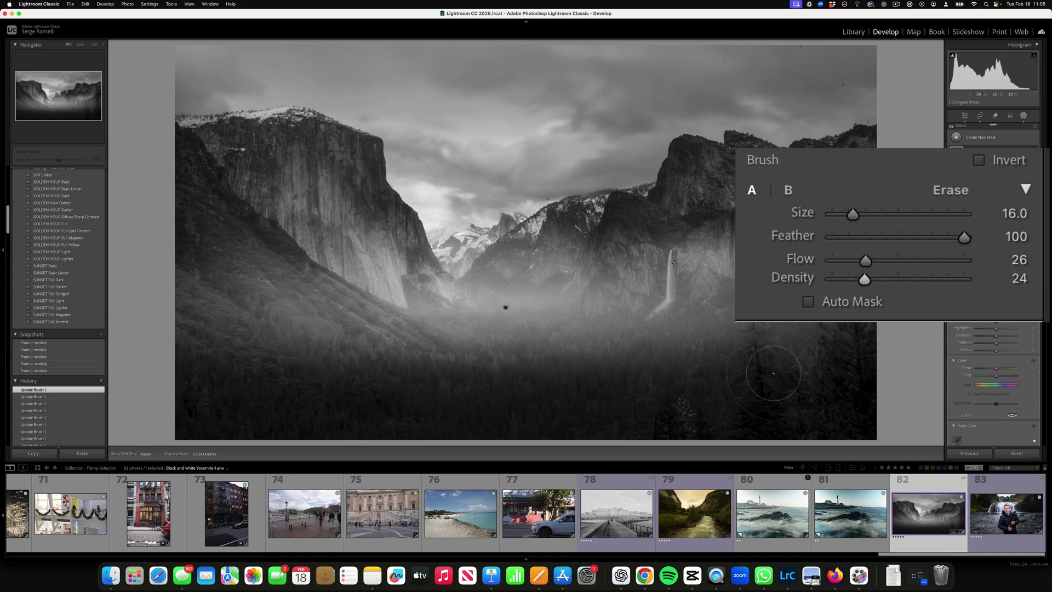
click(907, 266)
click(908, 278)
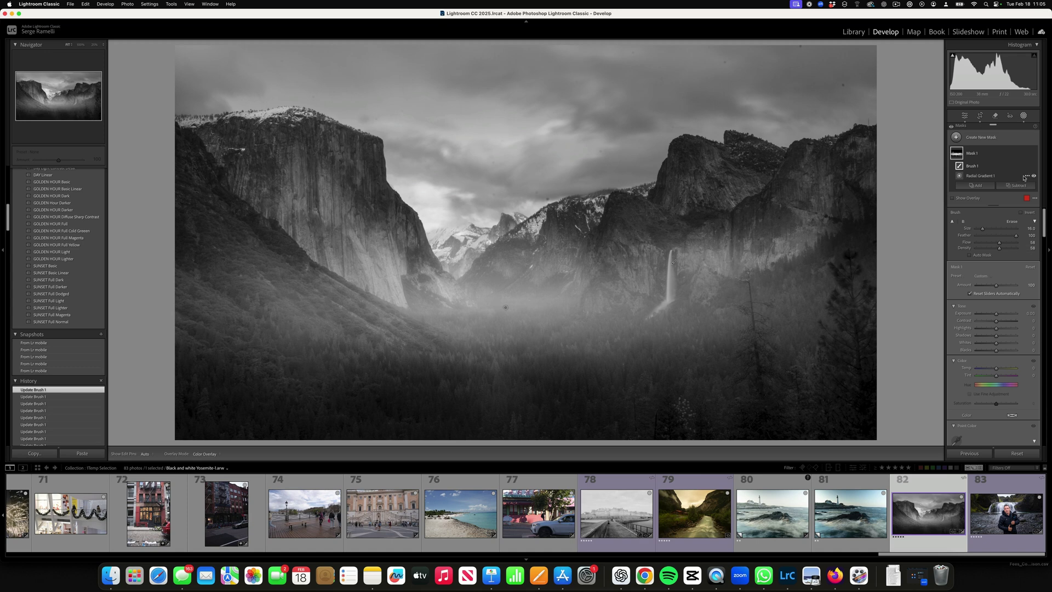
- Erase fog from parts of the valley with a subtracting brush at about half flow and density
click(1017, 185)
click(1005, 241)
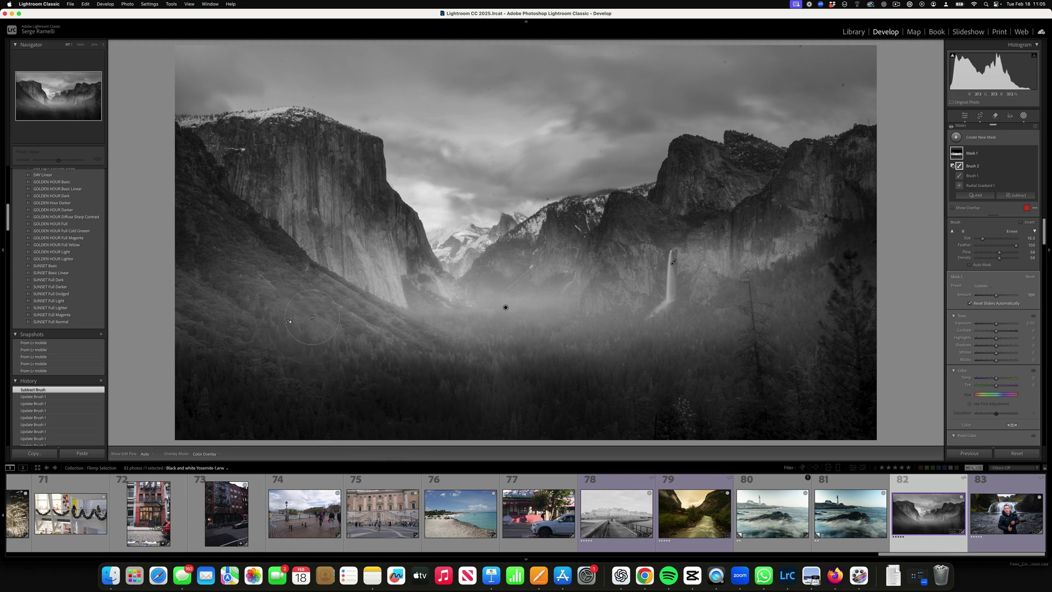
drag(999, 253, 989, 258)
click(1010, 252)
click(1008, 257)
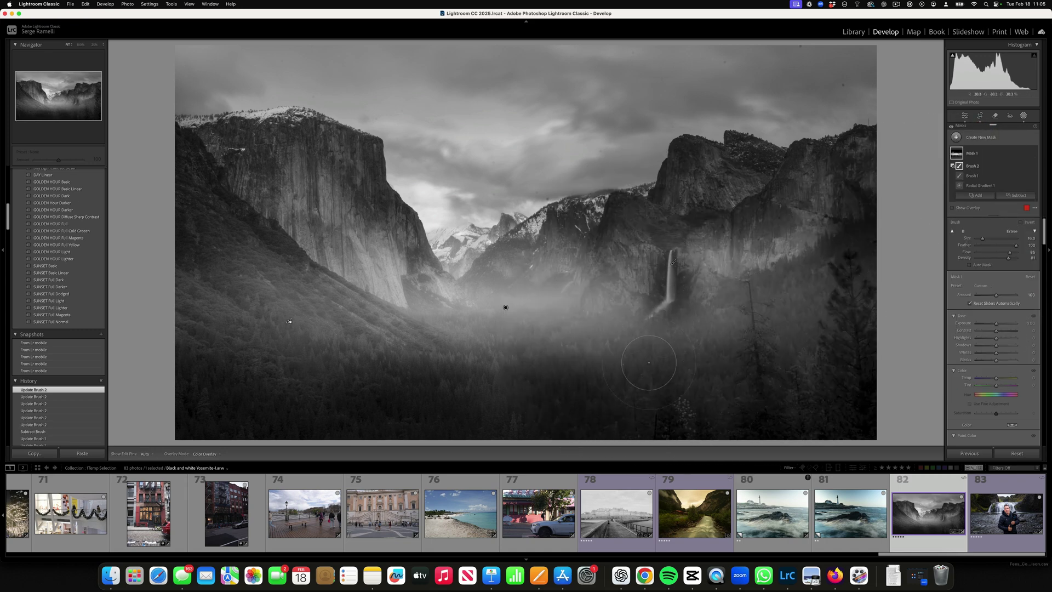
key(super+z)
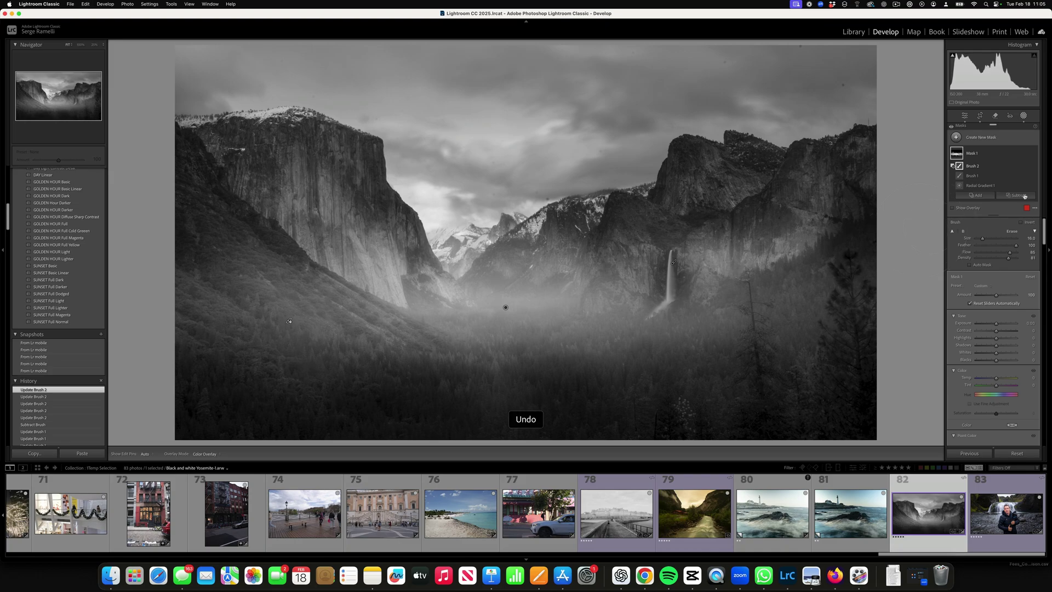
click(997, 255)
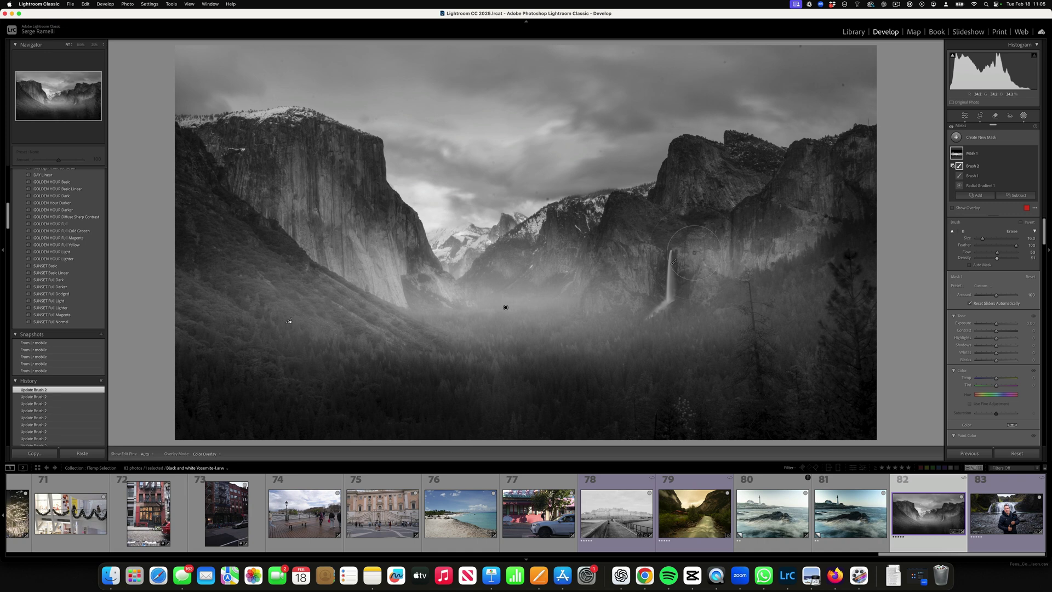
- Compare with the fog mask toggled, enable automatic slider reset, and lower the mask Amount to about 89
click(1033, 153)
click(1033, 153)
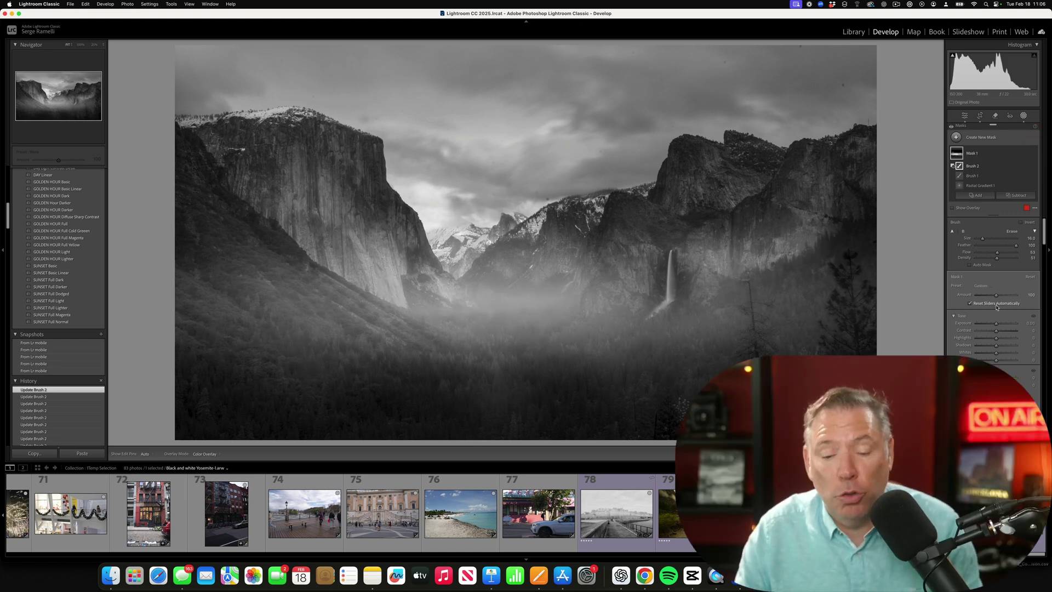
click(971, 301)
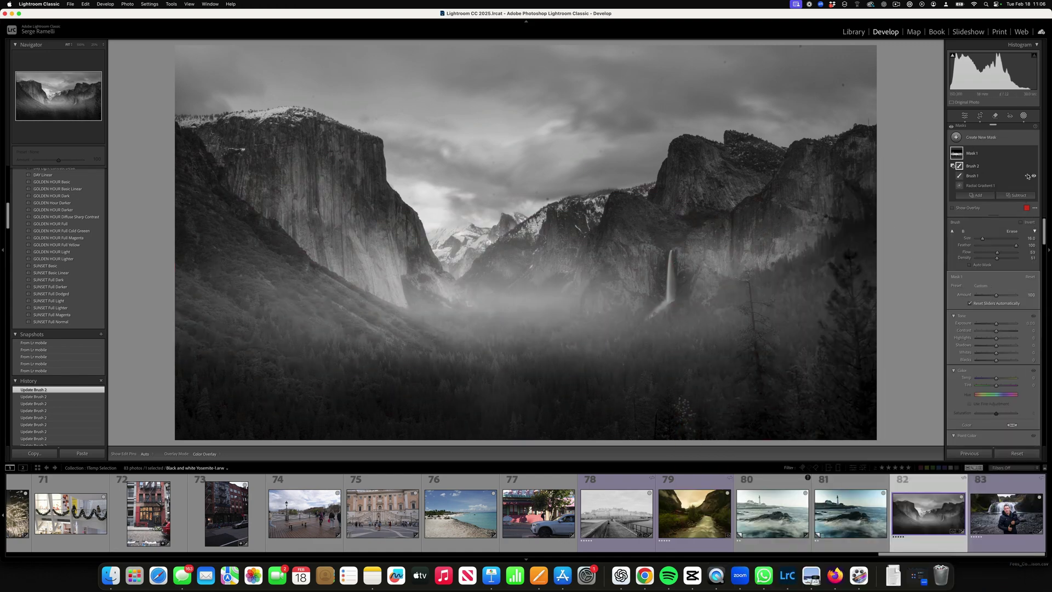
click(1034, 153)
click(1034, 153)
mouse_move(996, 295)
mouse_down()
mouse_move(1011, 294)
mouse_move(992, 295)
mouse_up()
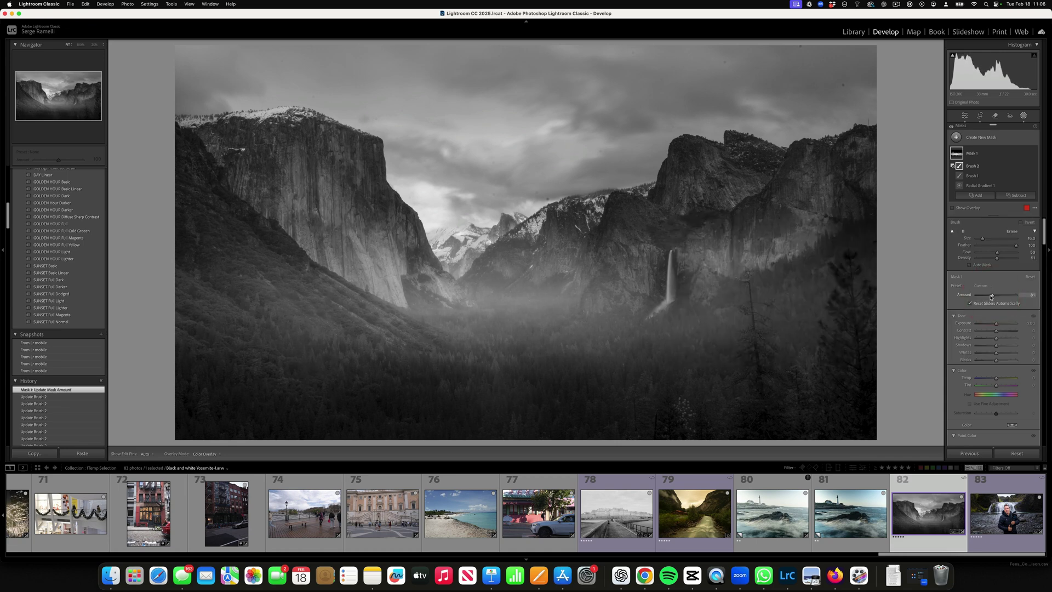
- Darken the sky with a linear gradient from the top at Exposure -1.41
click(1033, 154)
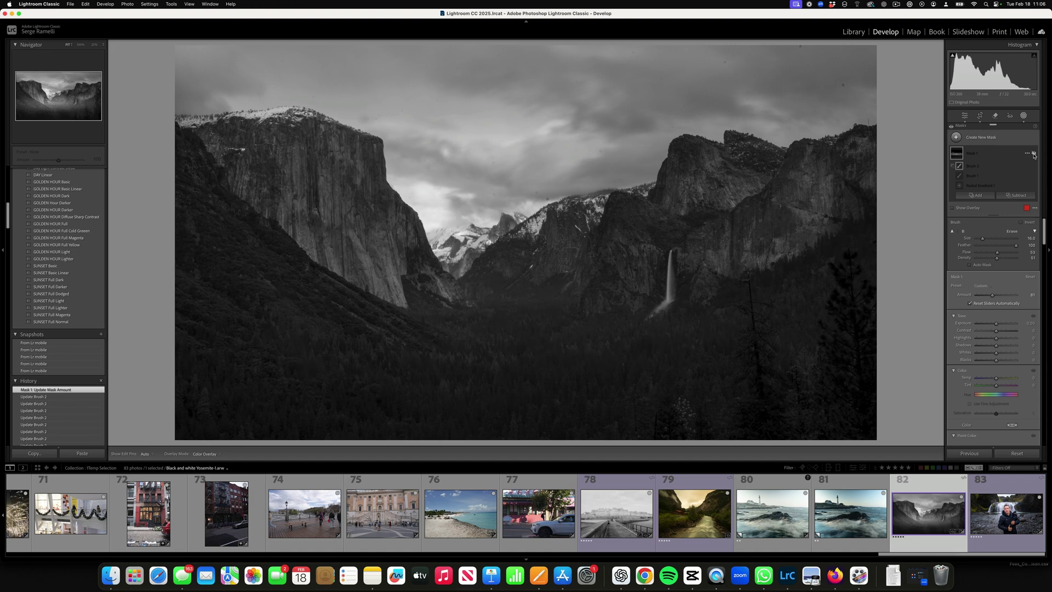
click(1033, 154)
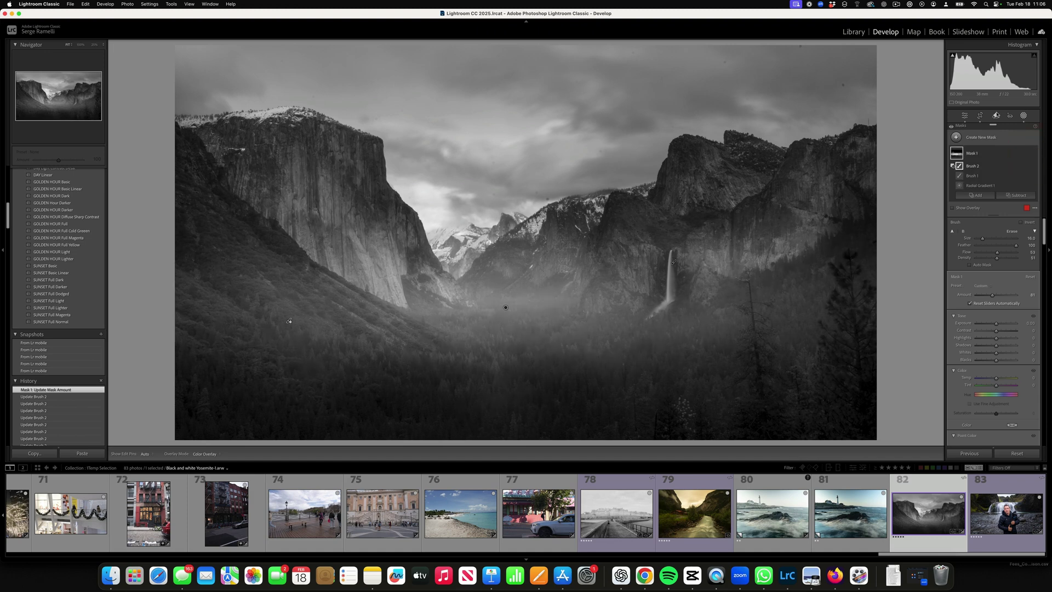
click(965, 136)
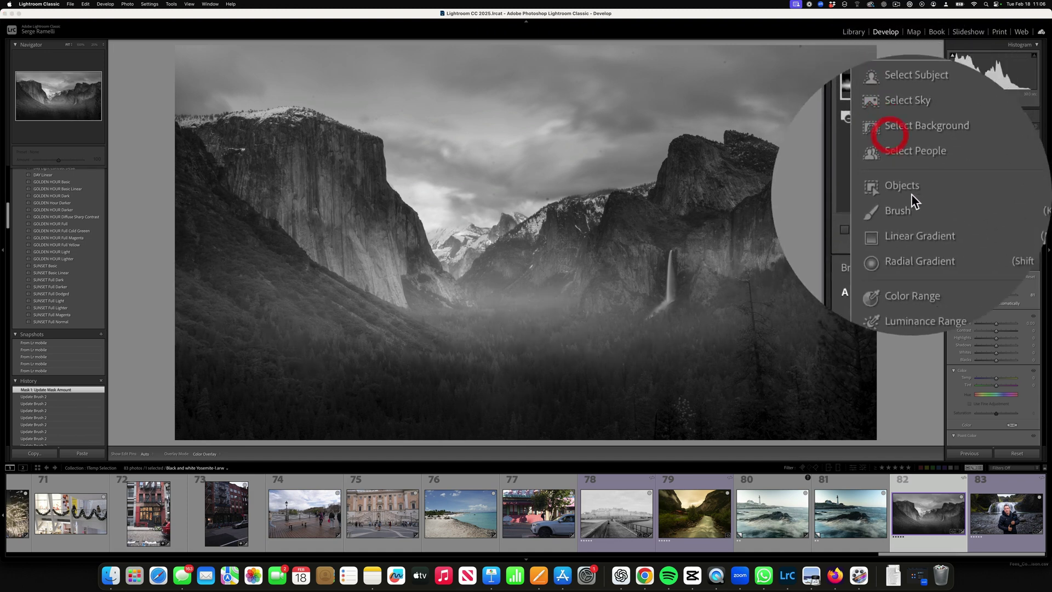
click(981, 268)
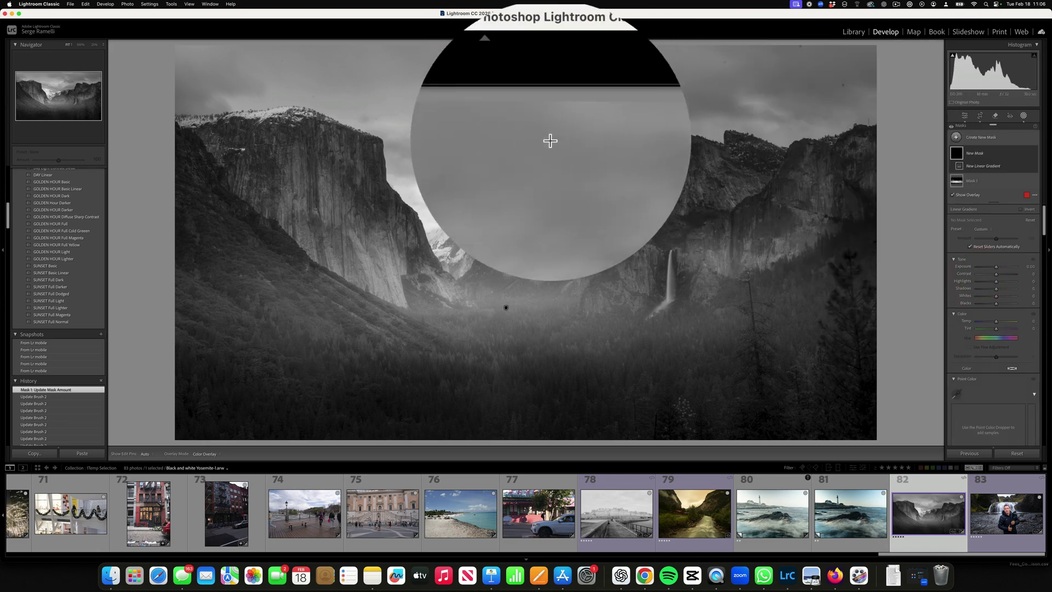
drag(550, 46, 554, 208)
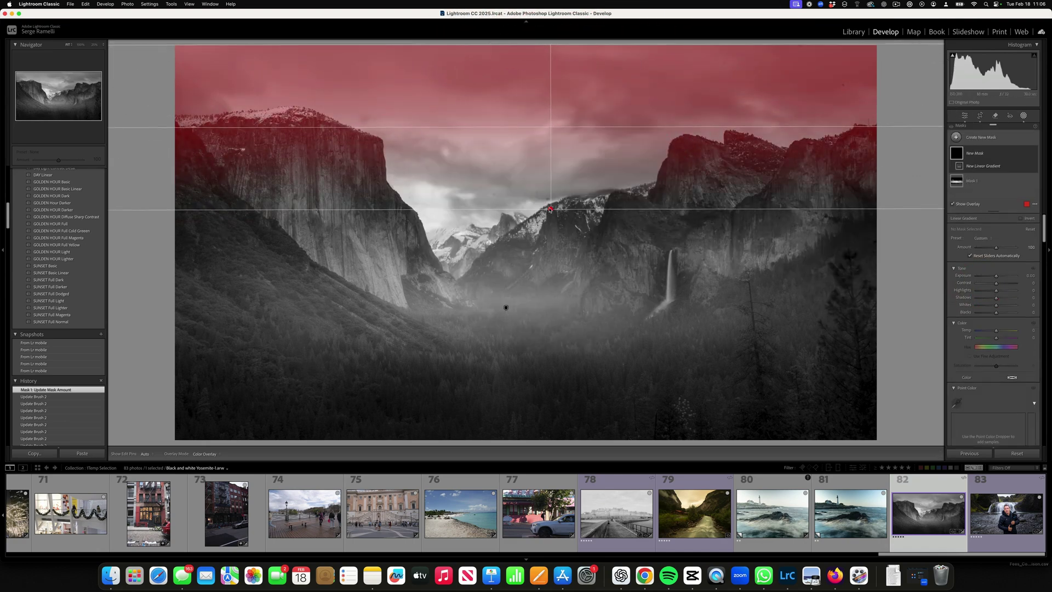
drag(995, 277, 990, 276)
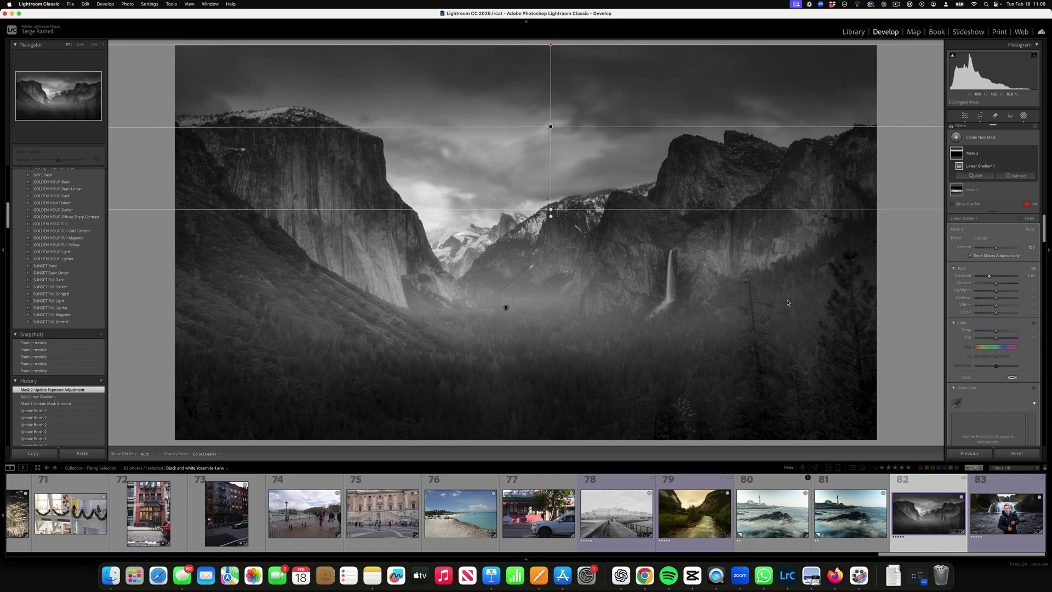
- Darken the lower-right forest with another linear gradient at Exposure -0.87
click(956, 137)
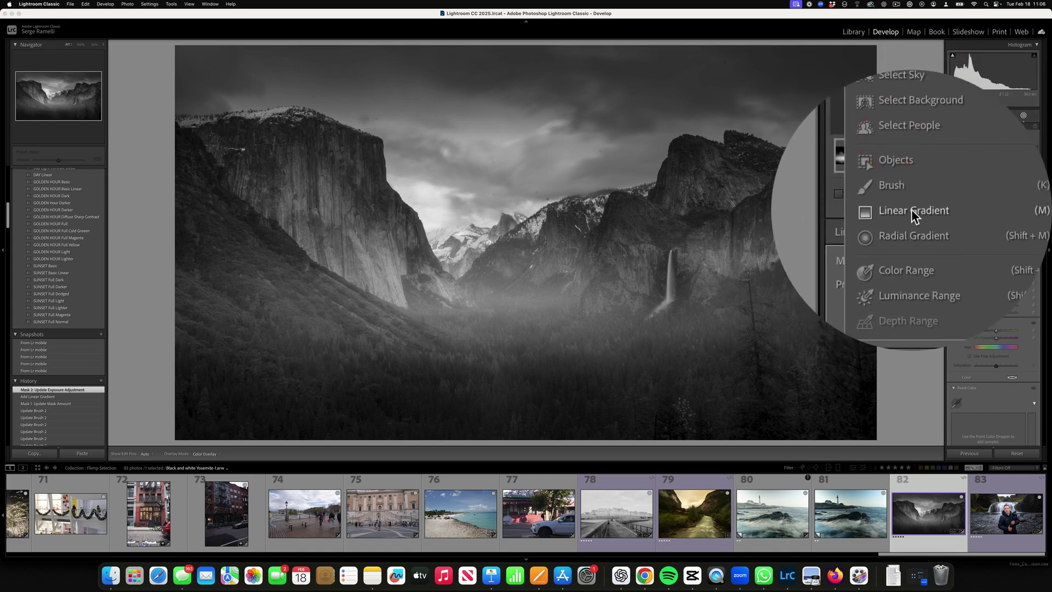
click(979, 210)
drag(791, 357, 768, 290)
drag(995, 293, 992, 292)
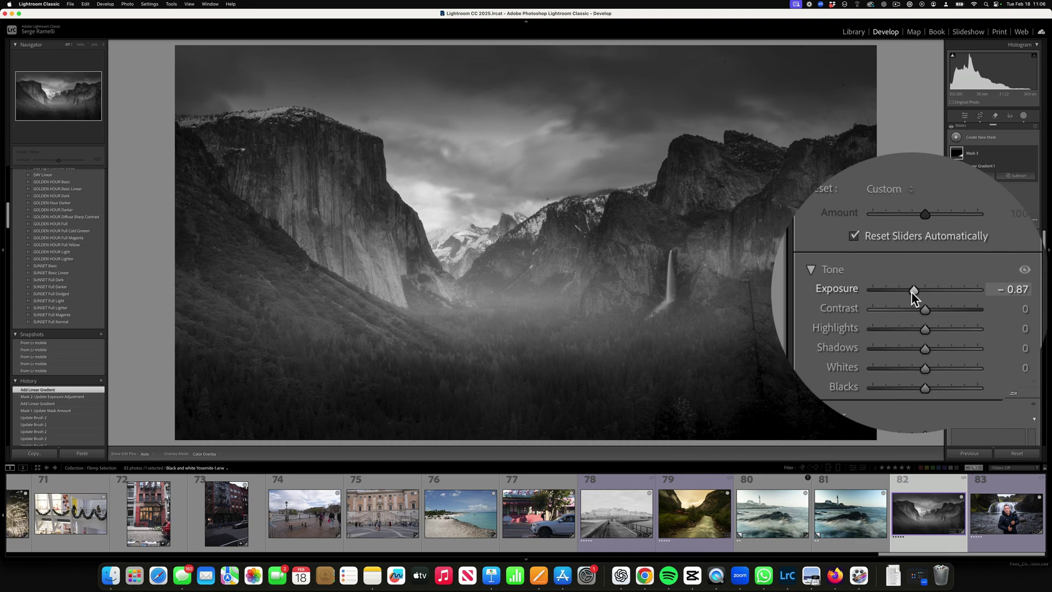
- Darken the lower-left slope with a linear gradient from the corner at Exposure -0.53
click(912, 180)
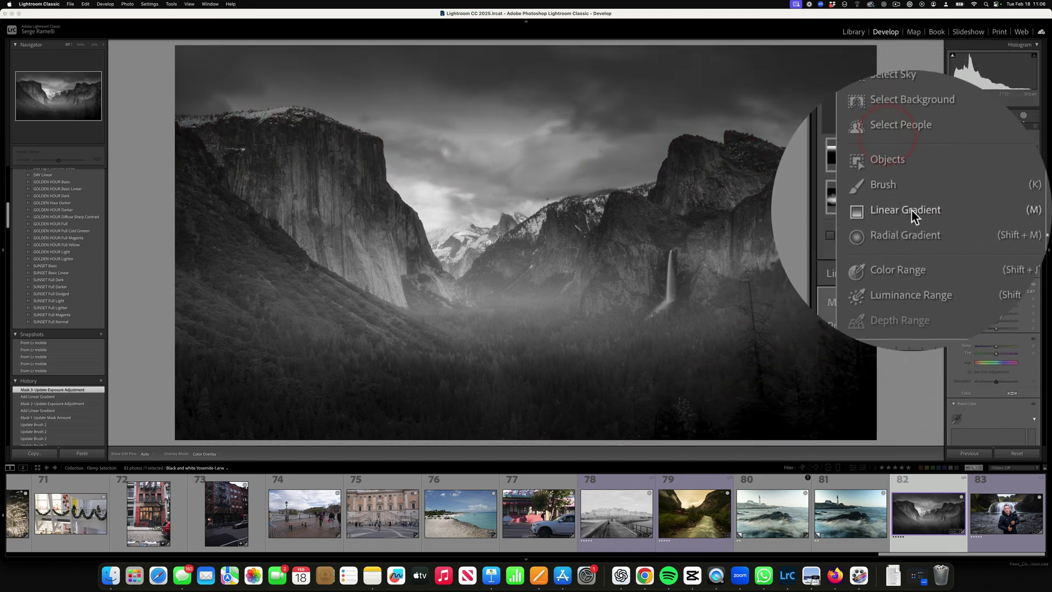
click(912, 210)
drag(239, 404, 313, 278)
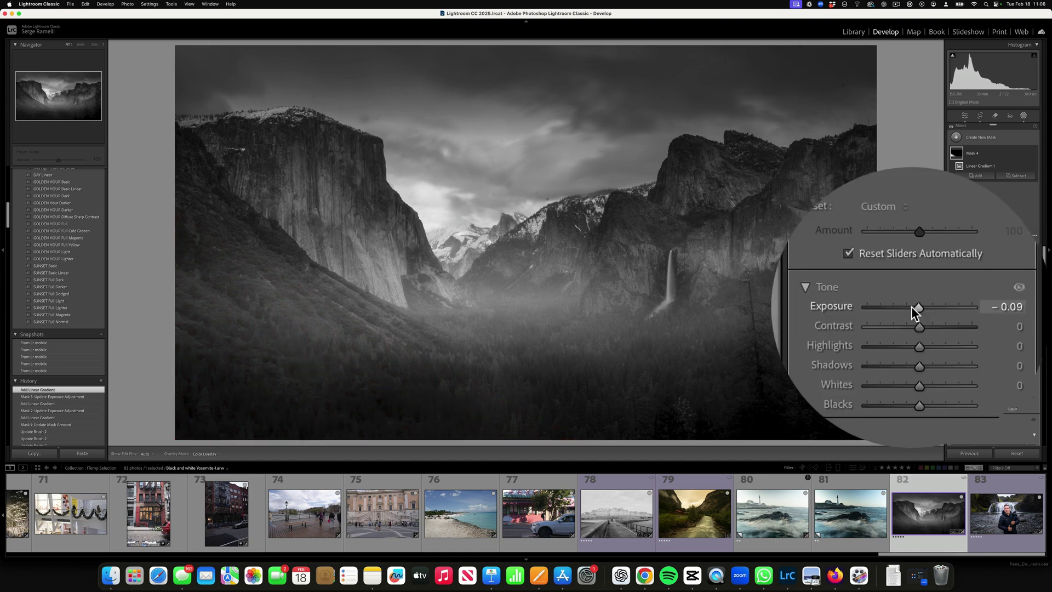
drag(995, 308, 993, 308)
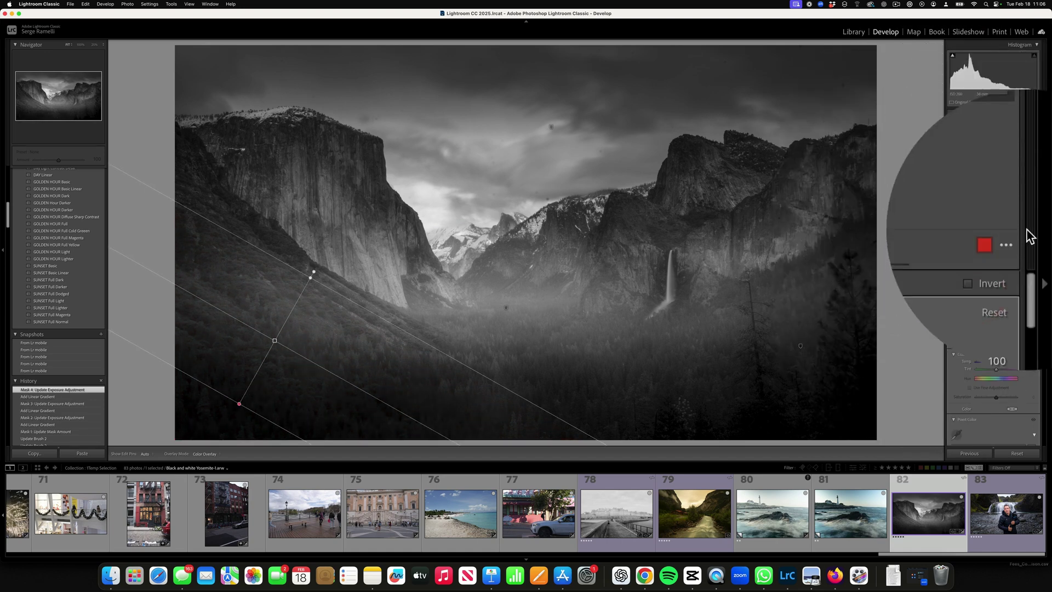
- Toggle the fog, sky and lower-right masks off and on to compare their effect
click(1033, 222)
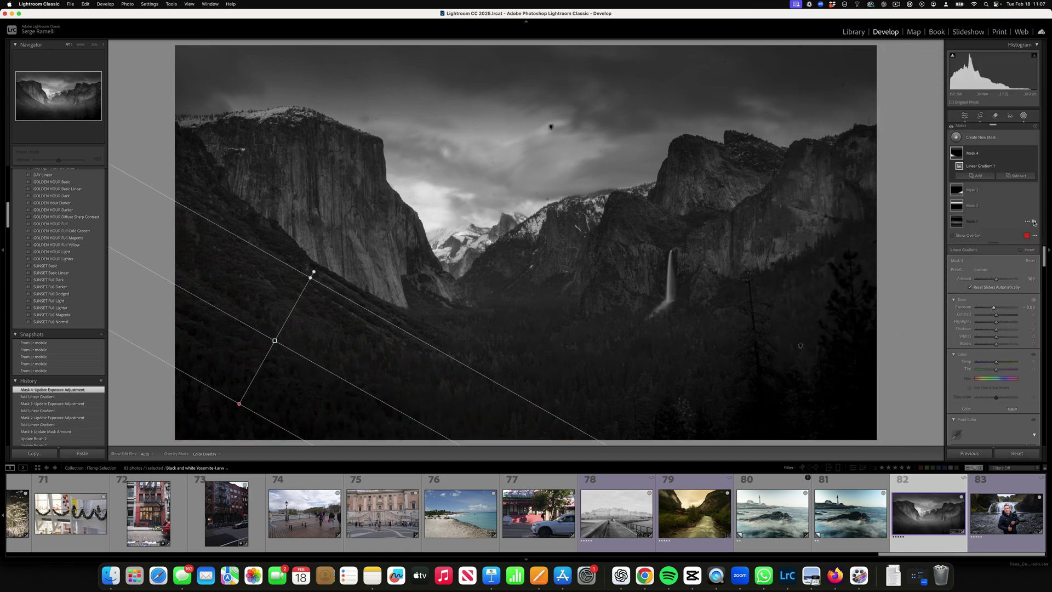
click(1034, 221)
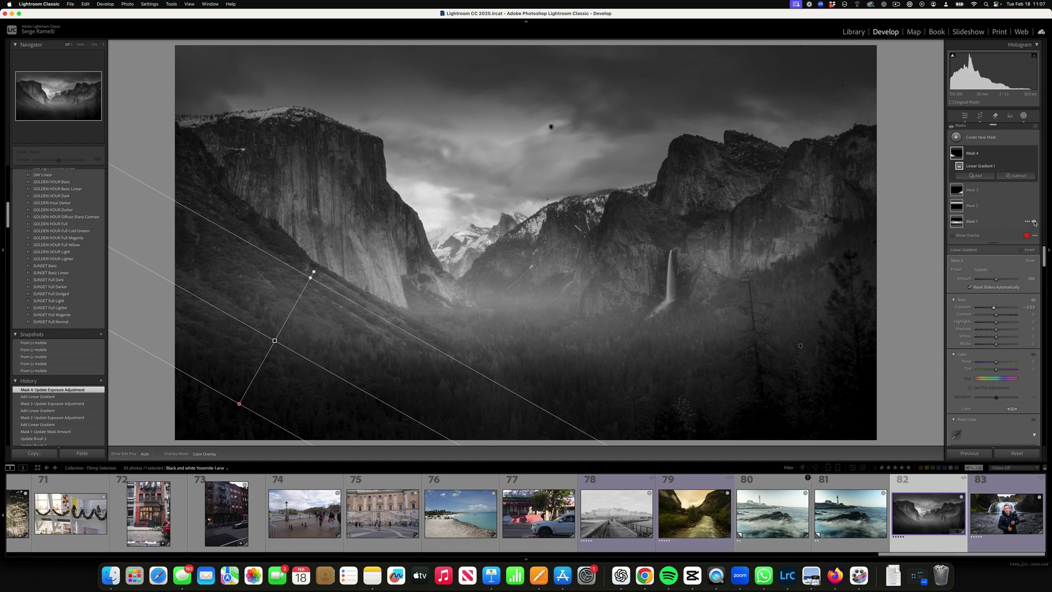
click(1034, 222)
click(1034, 222)
click(1034, 207)
click(1034, 206)
click(1034, 191)
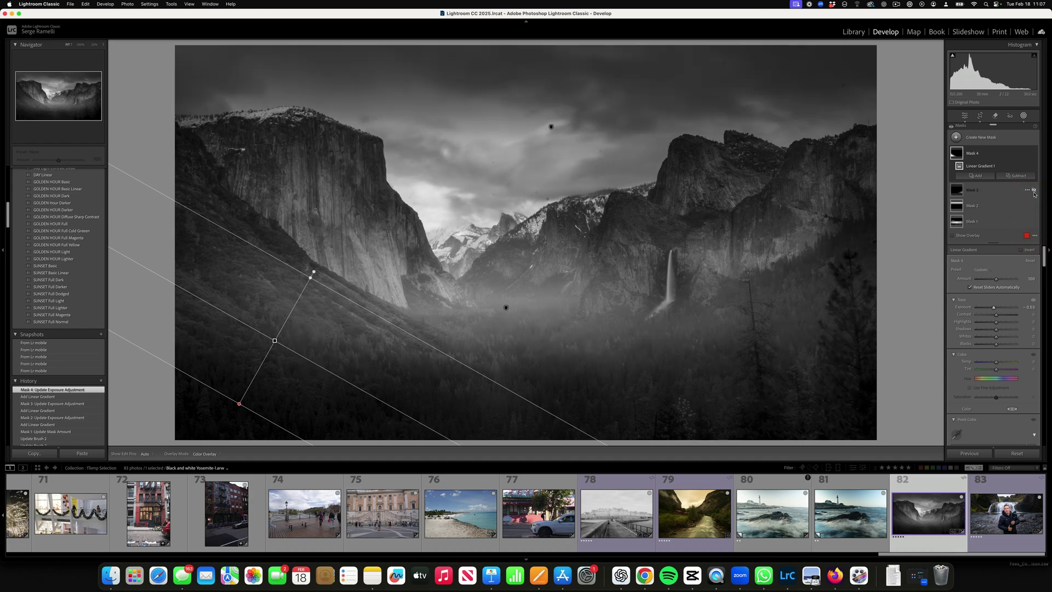
click(1034, 190)
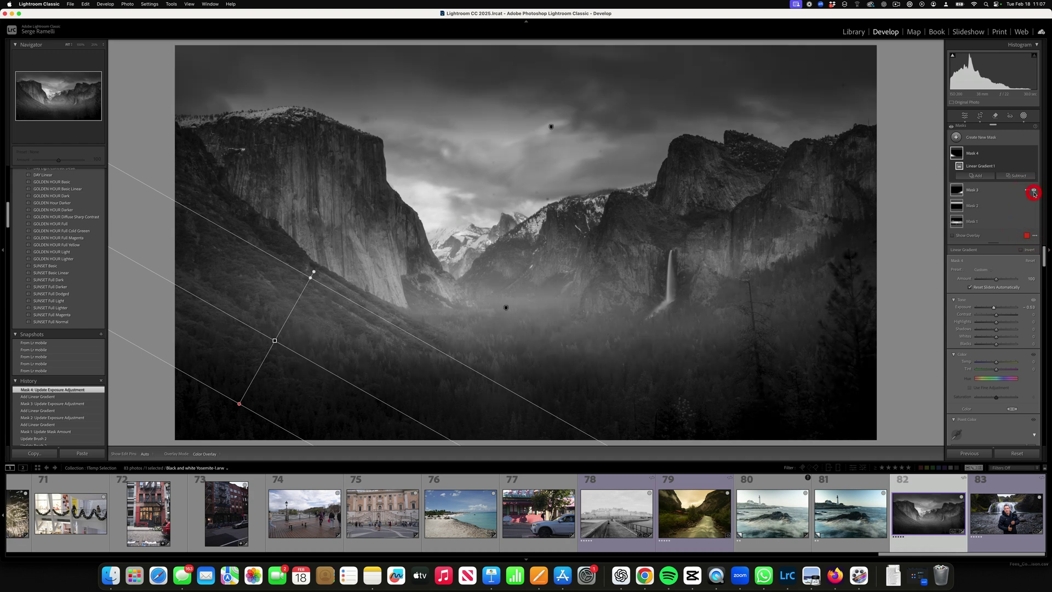
- Remove four dust spots from the sky with generative AI turned off
click(995, 115)
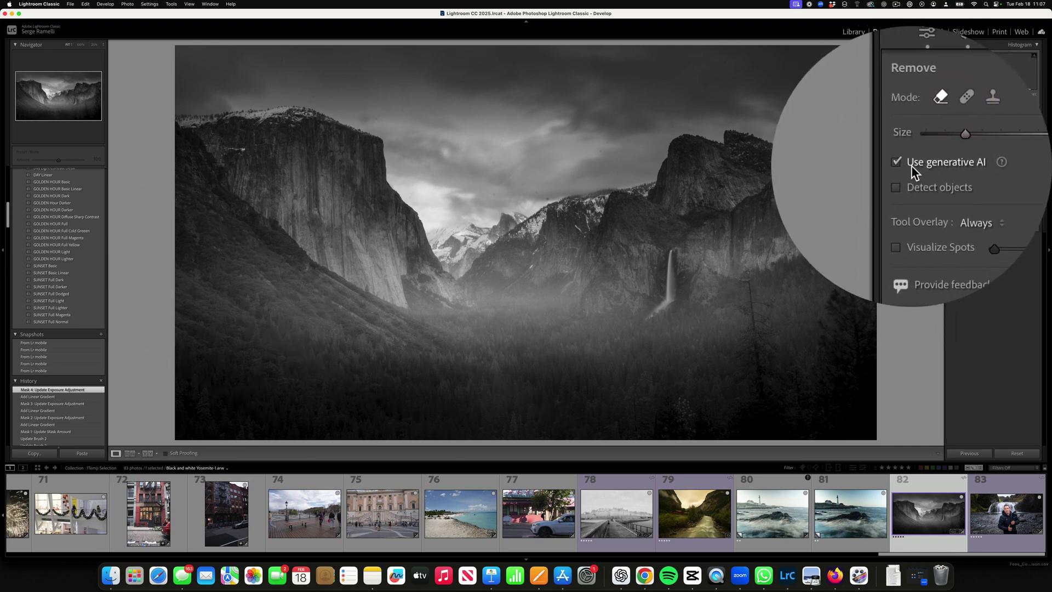
click(912, 165)
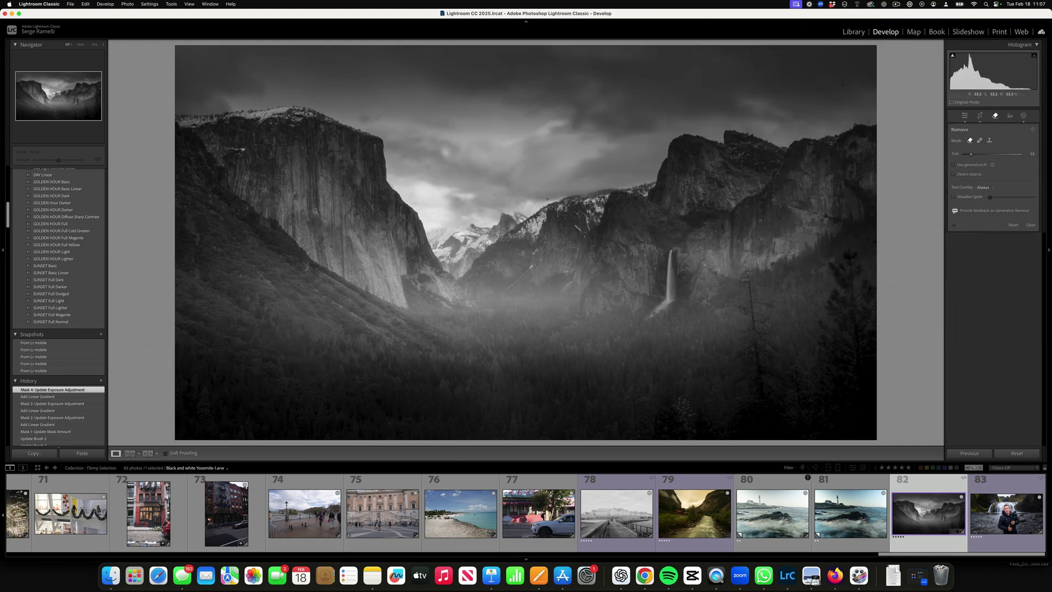
click(601, 151)
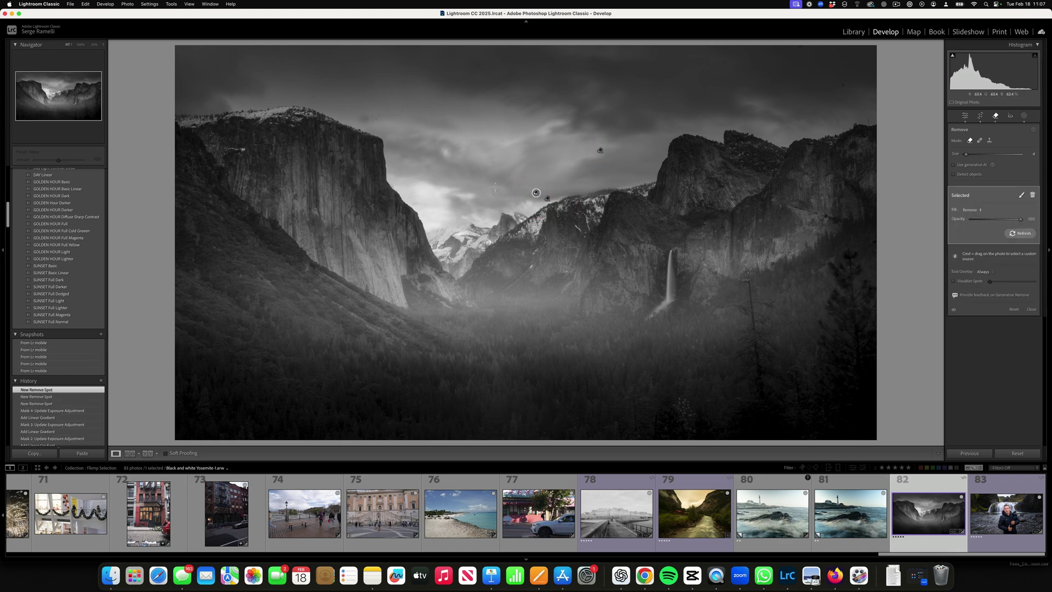
click(491, 159)
click(414, 122)
click(376, 118)
click(965, 116)
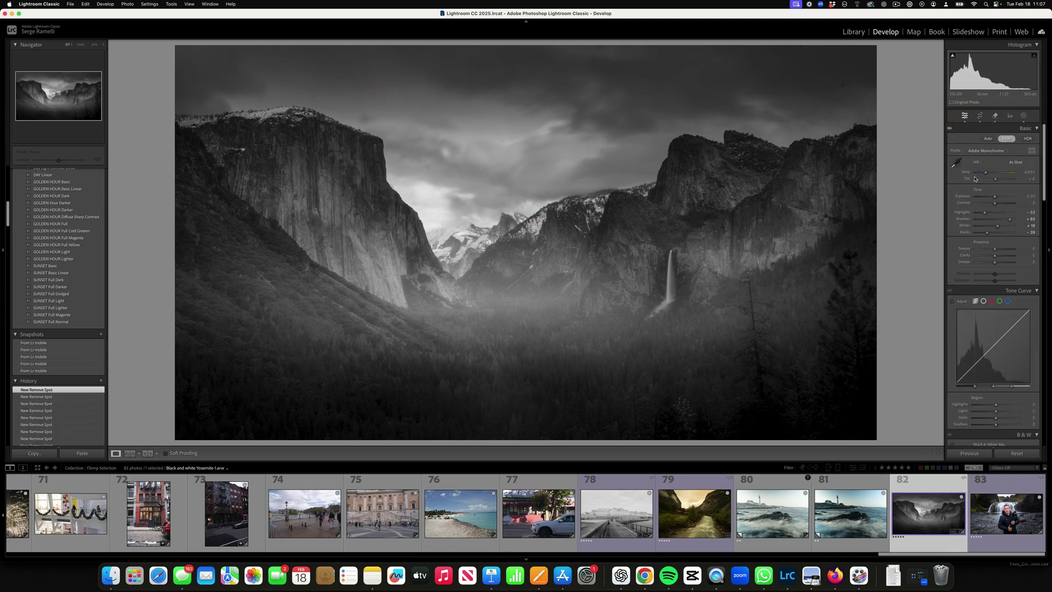
- Lower Contrast to -33 and Blacks to -60 on the Yosemite image
drag(995, 203, 987, 203)
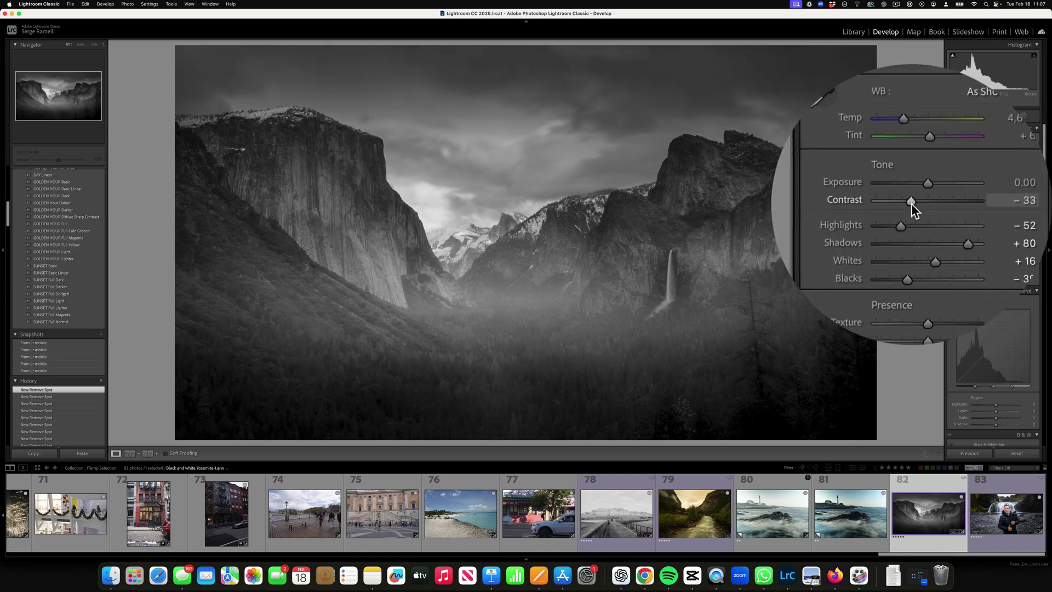
drag(912, 234, 912, 232)
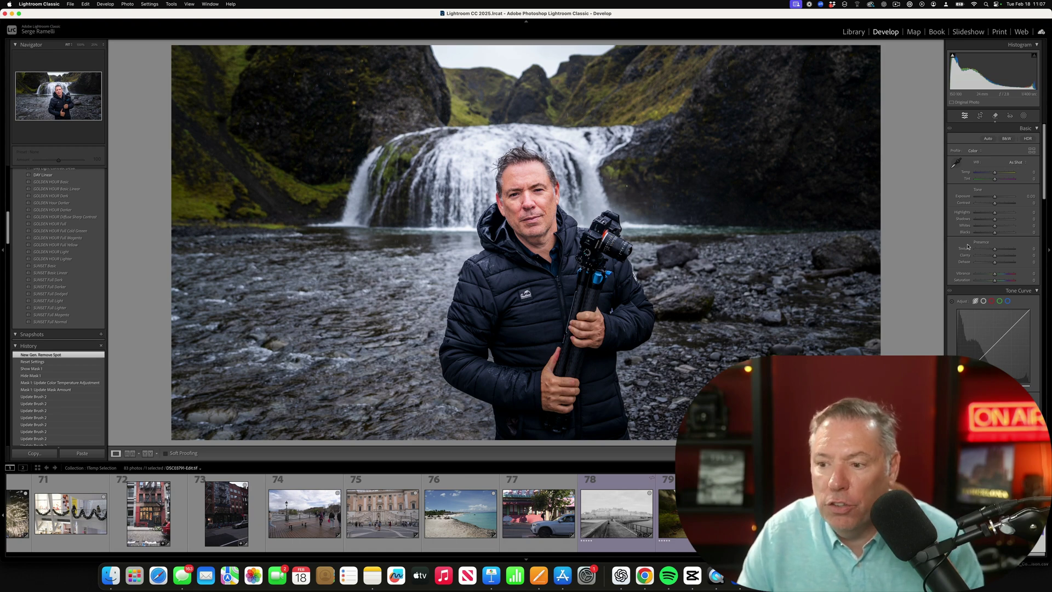
- Create Mask 1, a radial gradient mask centred on the man over the water
click(1023, 115)
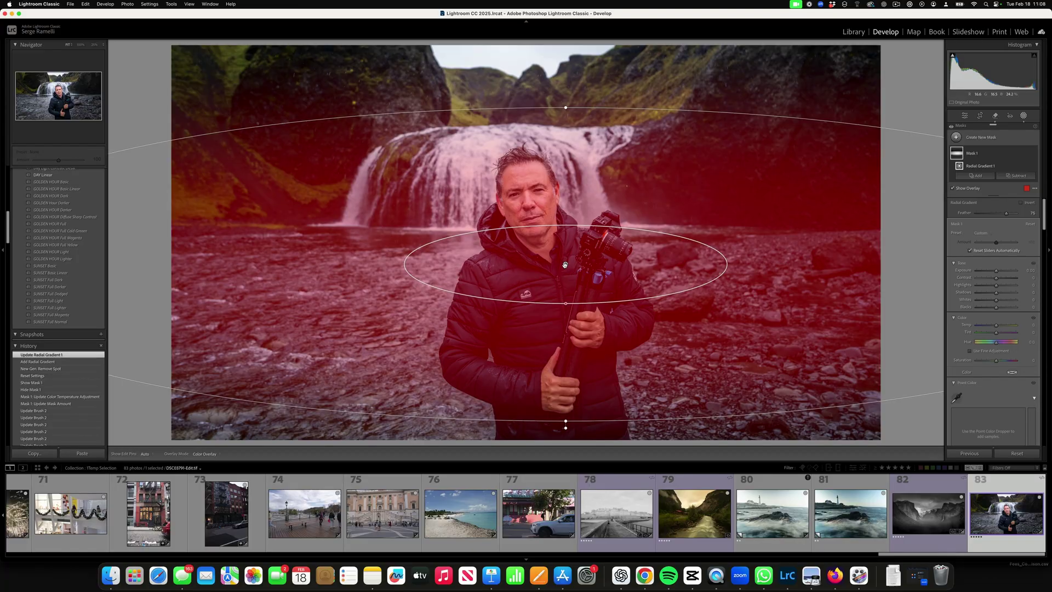
- Set the radial mask's Dehaze to −100 and shift the gradient lower and slightly left
drag(585, 252, 502, 222)
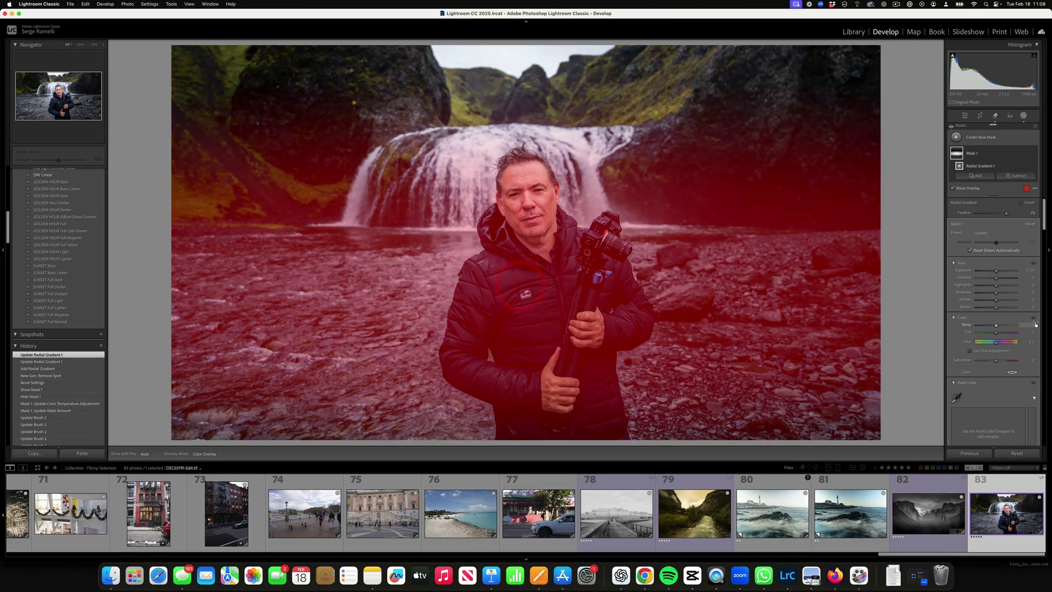
drag(1045, 228, 1045, 268)
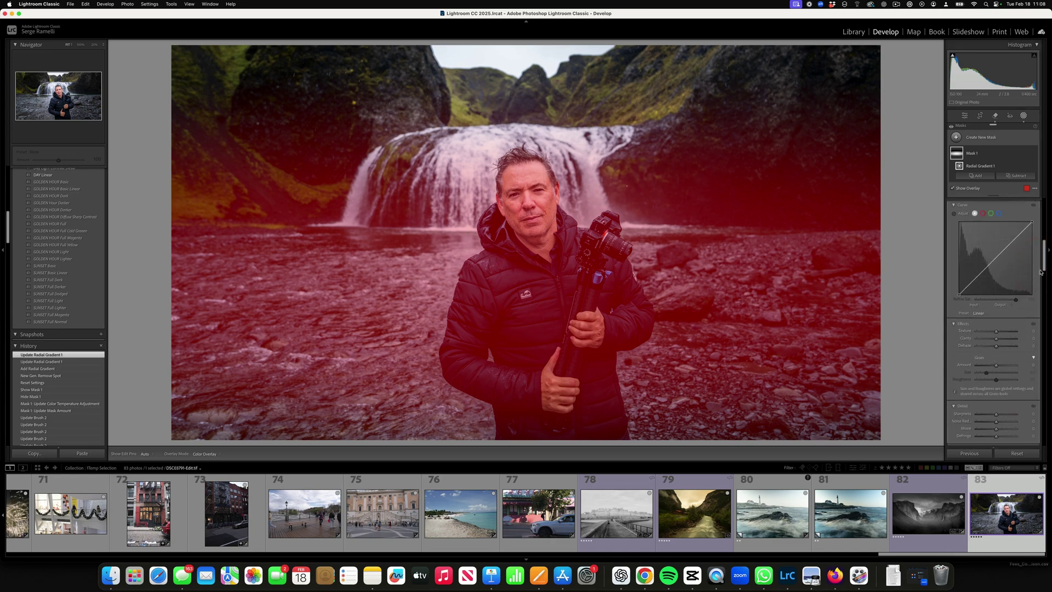
scroll(998, 320, down, 3)
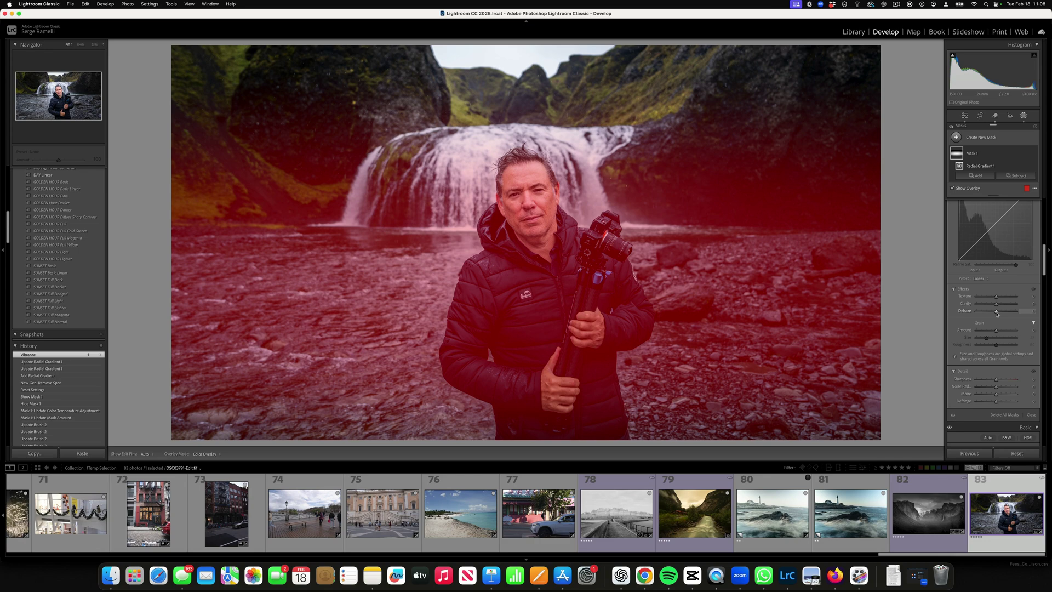
drag(997, 313, 967, 314)
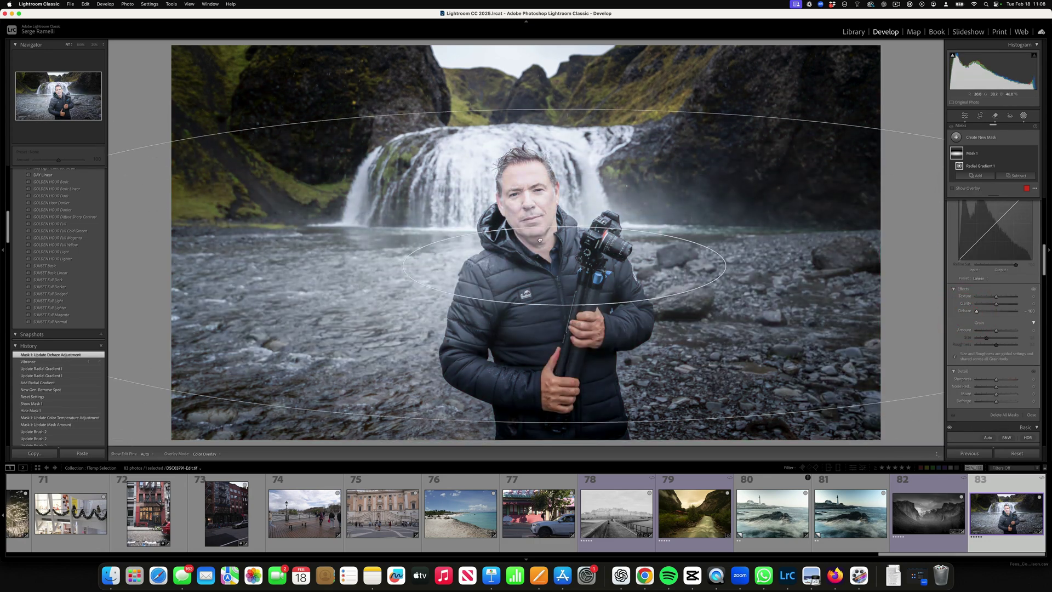
drag(540, 239, 528, 261)
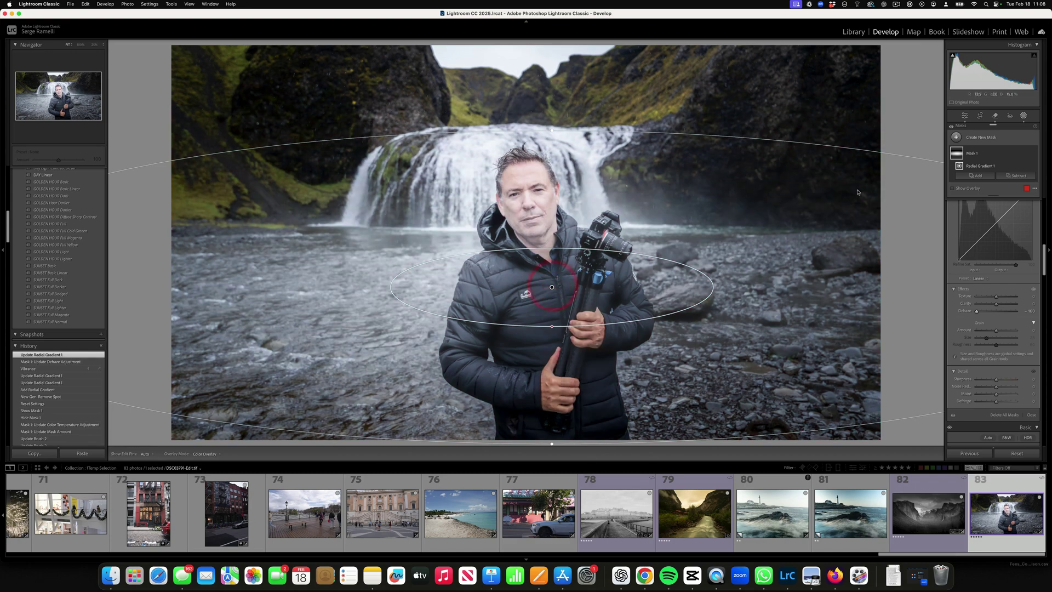
- Subtract Person 1 from Mask 1 so the man stays haze-free
click(1025, 154)
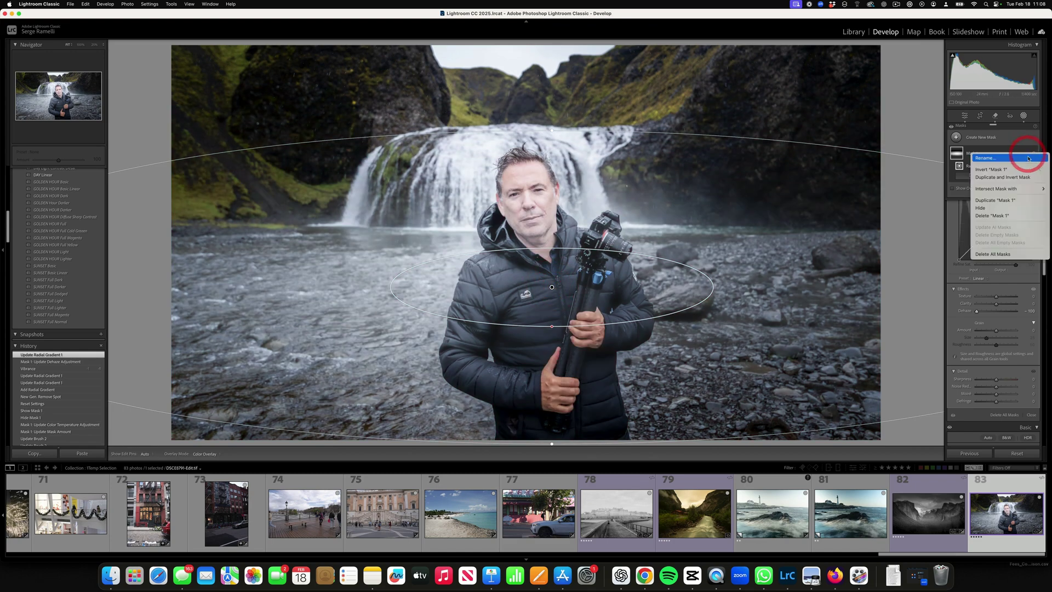
key(Escape)
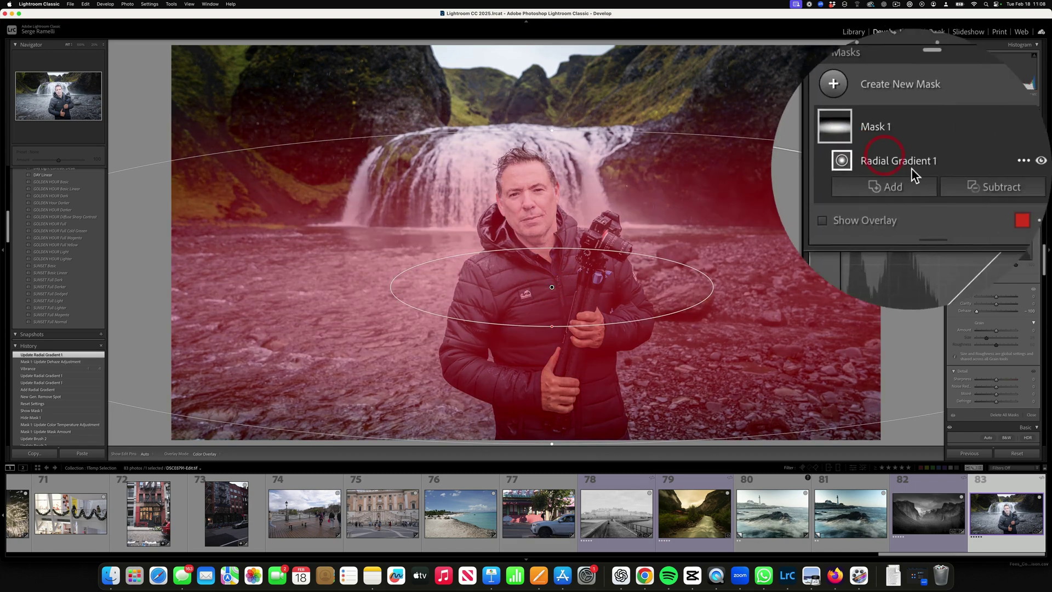
click(1013, 176)
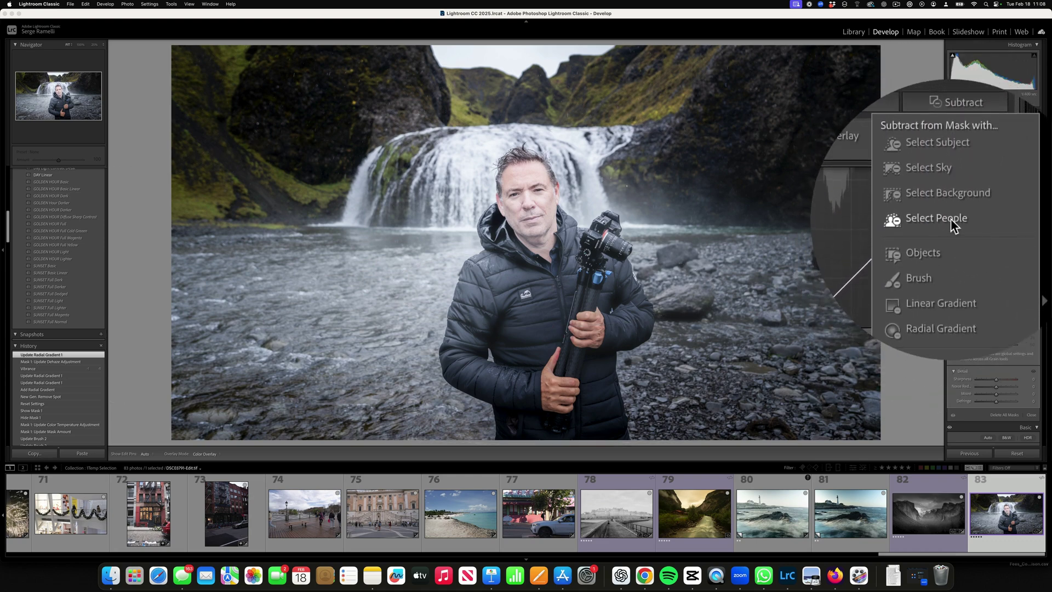
click(951, 218)
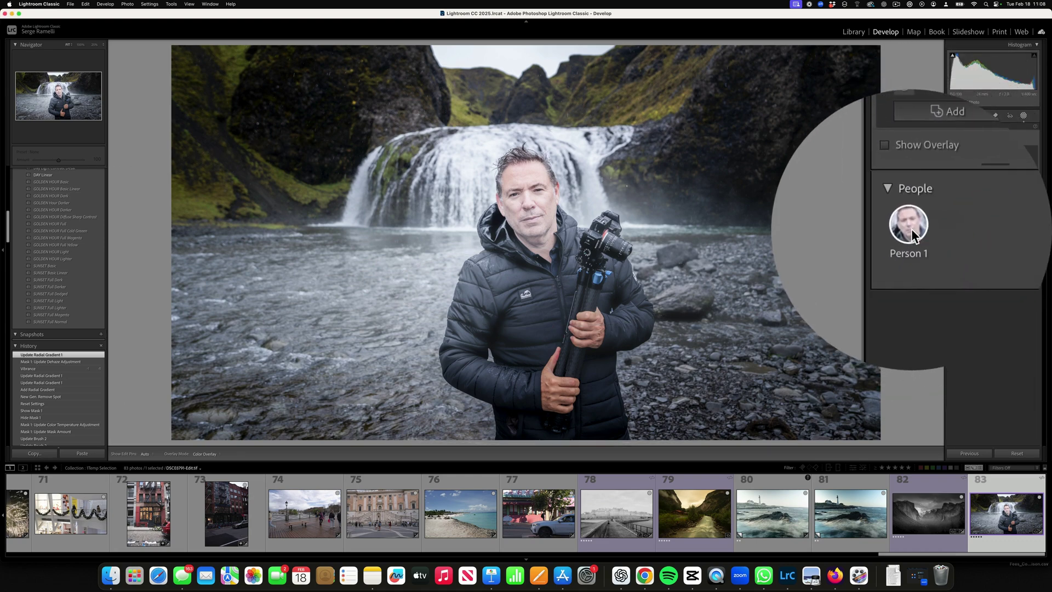
click(911, 228)
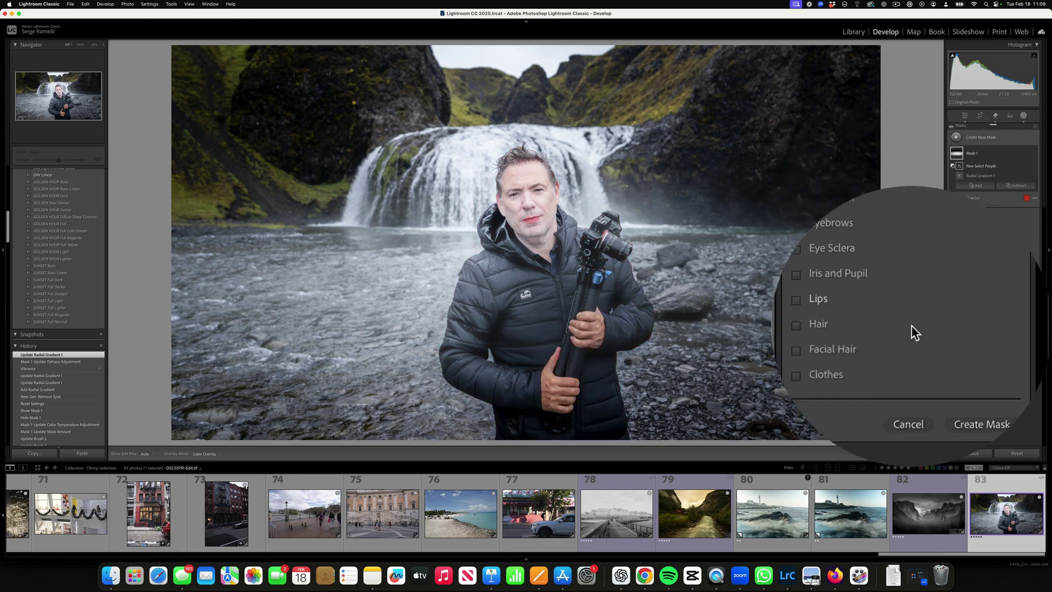
click(984, 363)
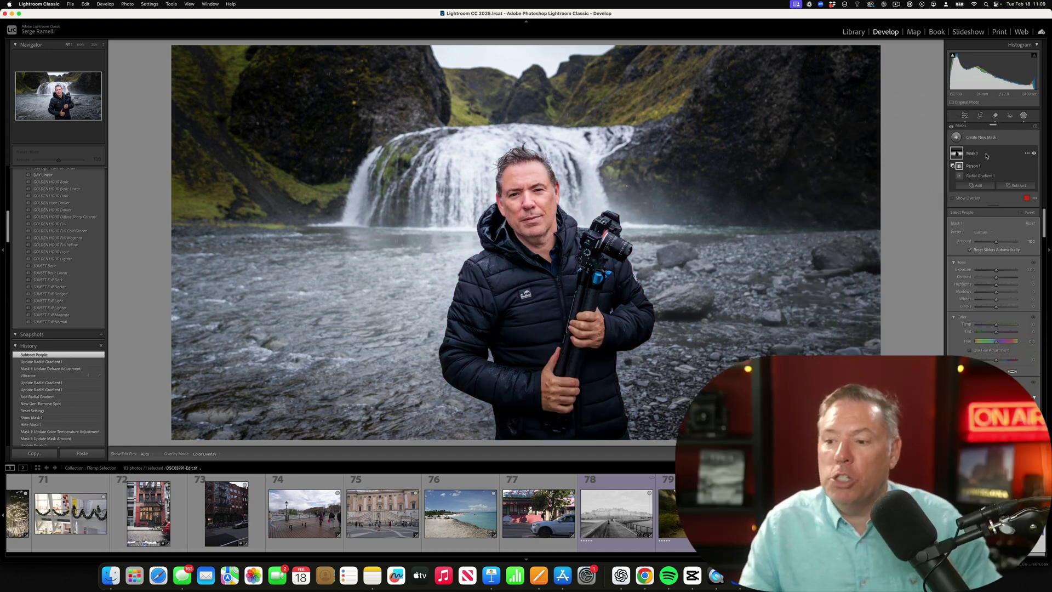
- Compare the mask effect, then move Radial Gradient 1 down onto the man's torso
click(1034, 153)
click(1034, 153)
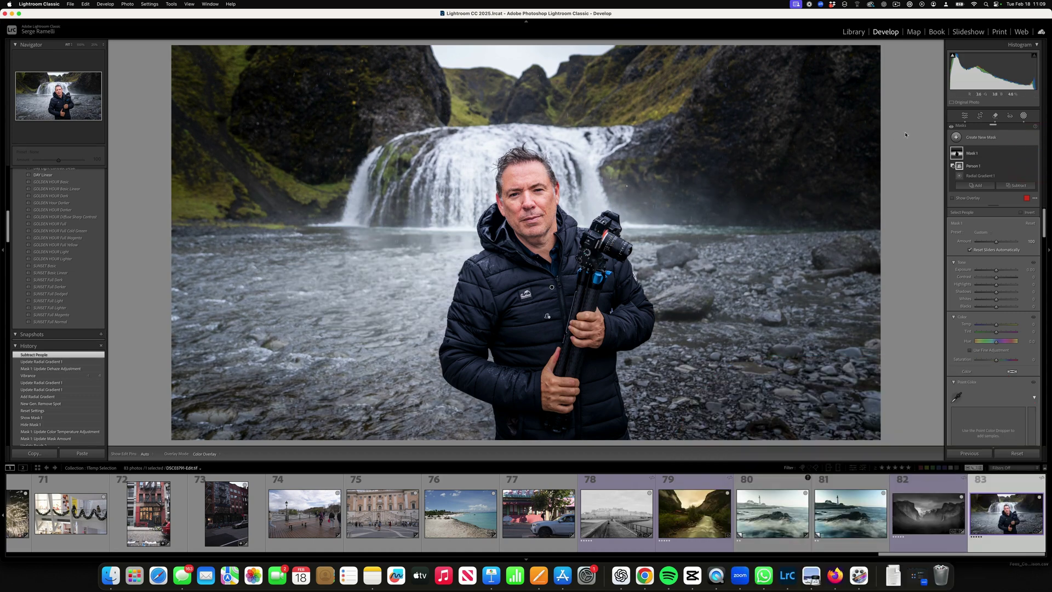
click(972, 152)
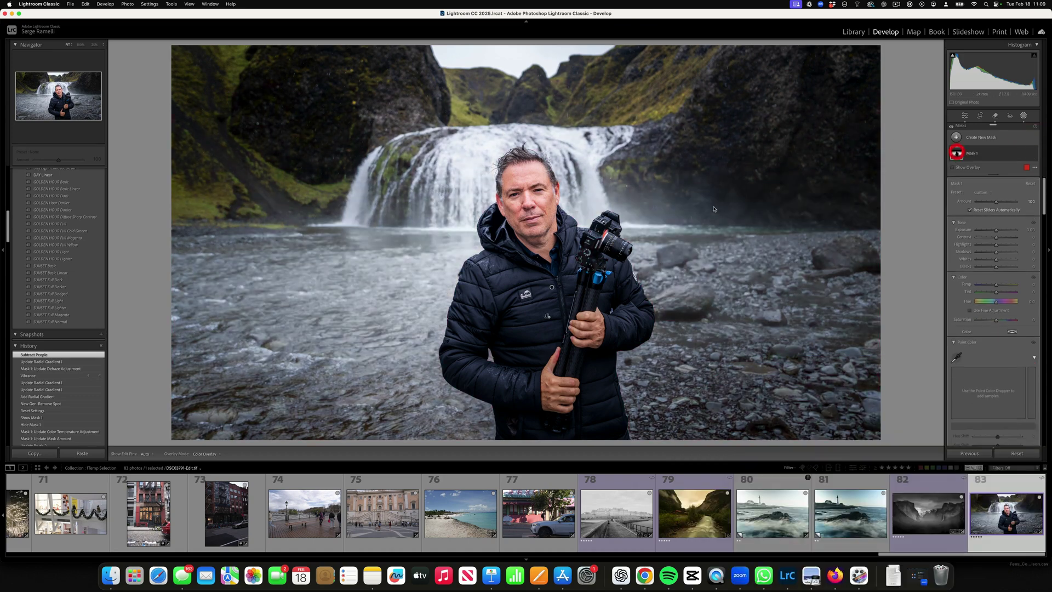
click(551, 287)
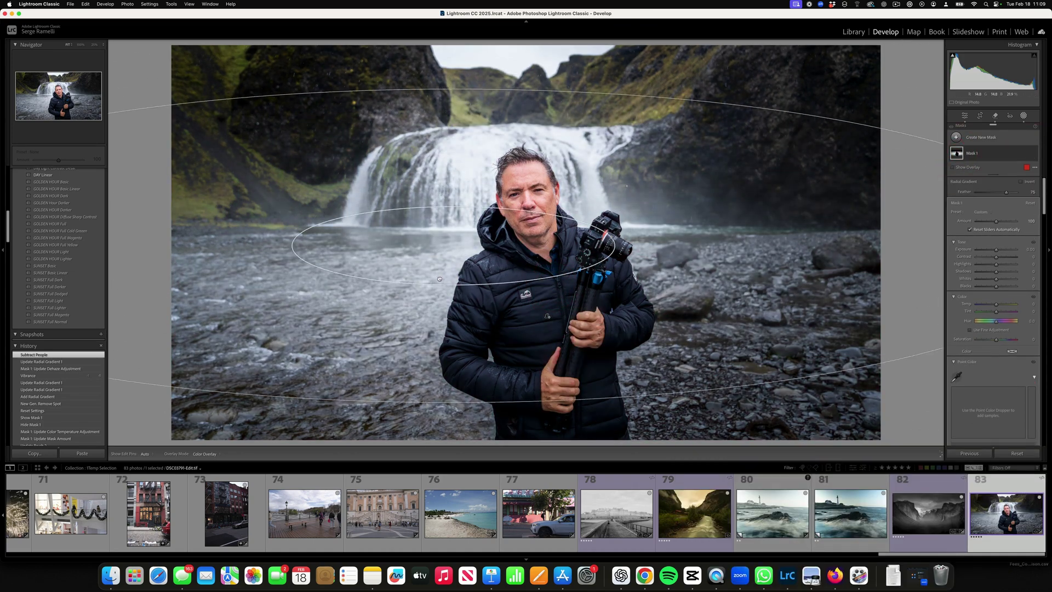
drag(439, 279, 543, 304)
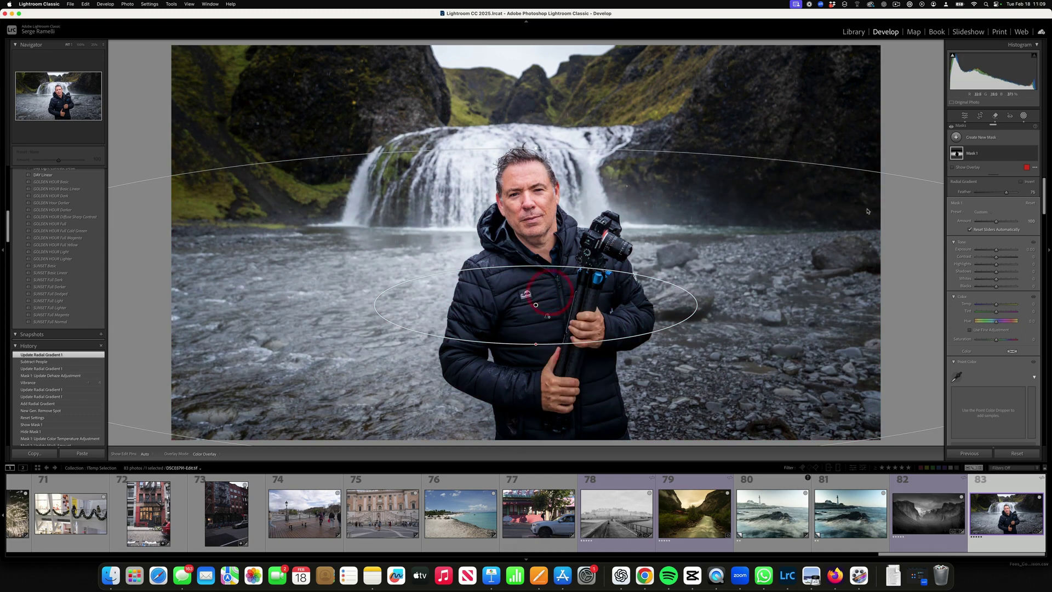
- Add a brush to Mask 1 with raised Flow and Density and paint extra fog
click(958, 154)
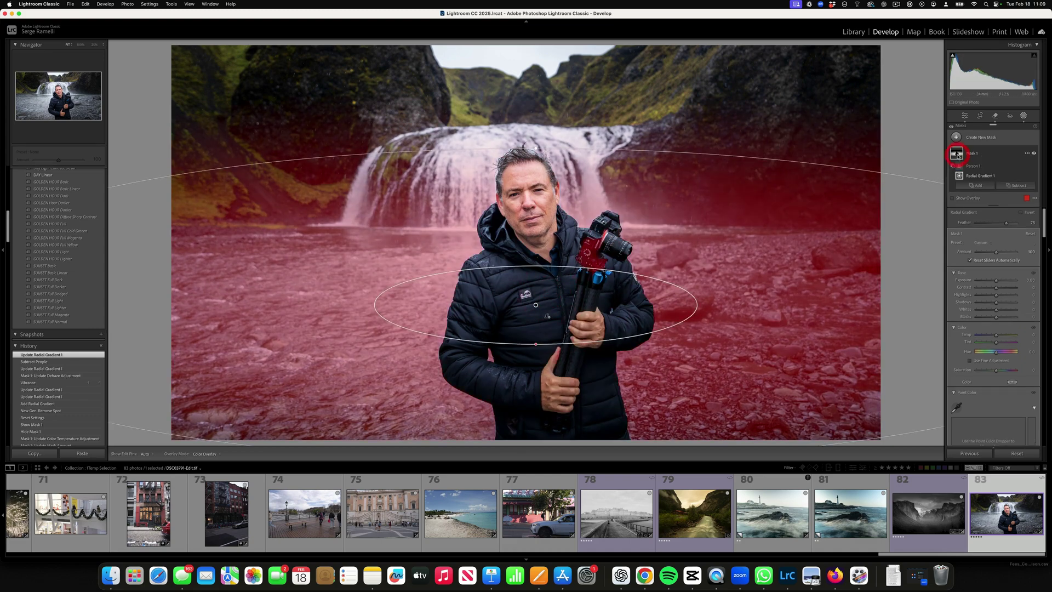
click(913, 187)
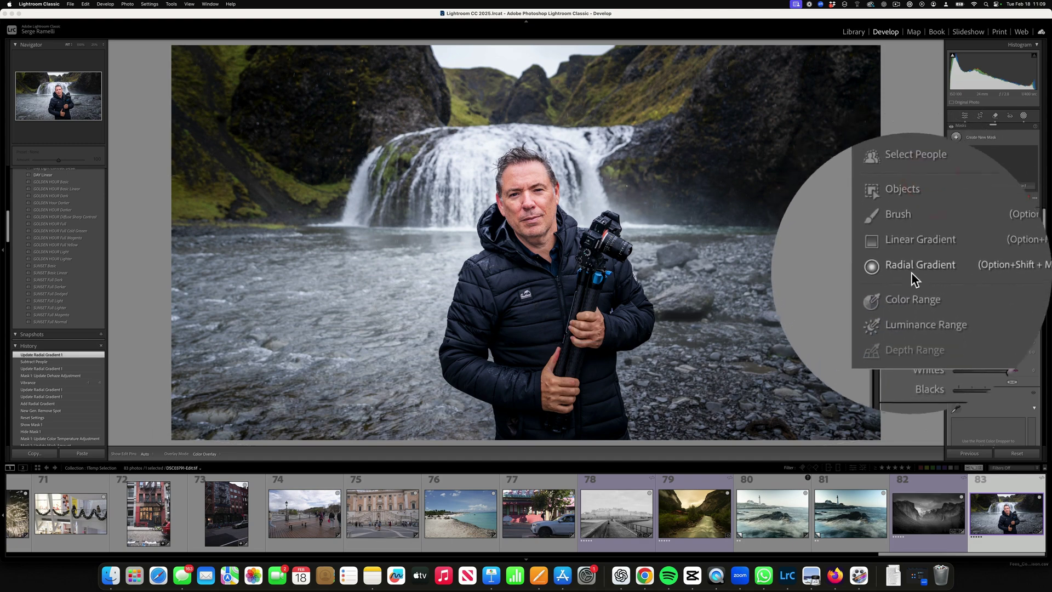
click(912, 248)
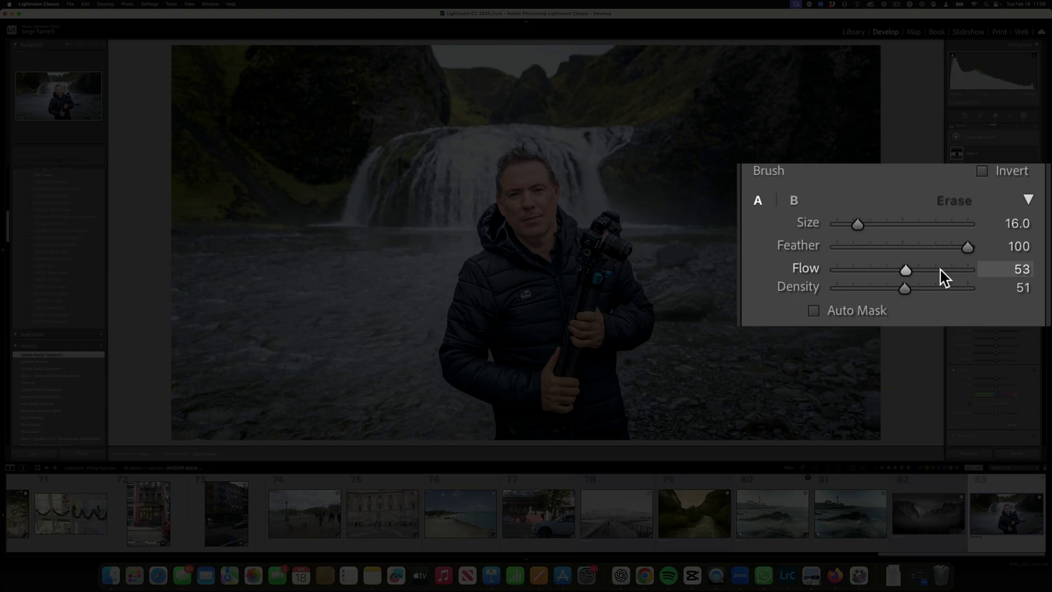
click(934, 271)
click(940, 288)
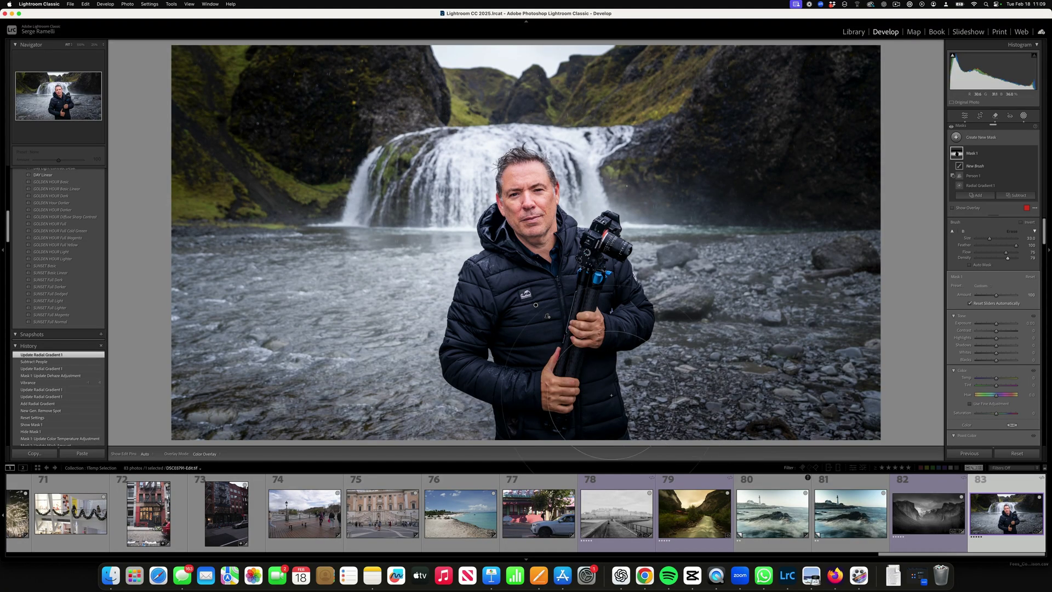
mouse_move(611, 394)
mouse_down()
mouse_move(612, 438)
mouse_move(591, 340)
mouse_move(543, 383)
mouse_up()
drag(652, 340, 600, 329)
mouse_move(679, 323)
mouse_down()
mouse_move(605, 317)
mouse_move(592, 422)
mouse_up()
- Raise brush Flow to 93 and Density to 94, painting haze over lower scene and left grass
mouse_move(961, 267)
mouse_down()
mouse_move(981, 267)
mouse_move(982, 282)
mouse_up()
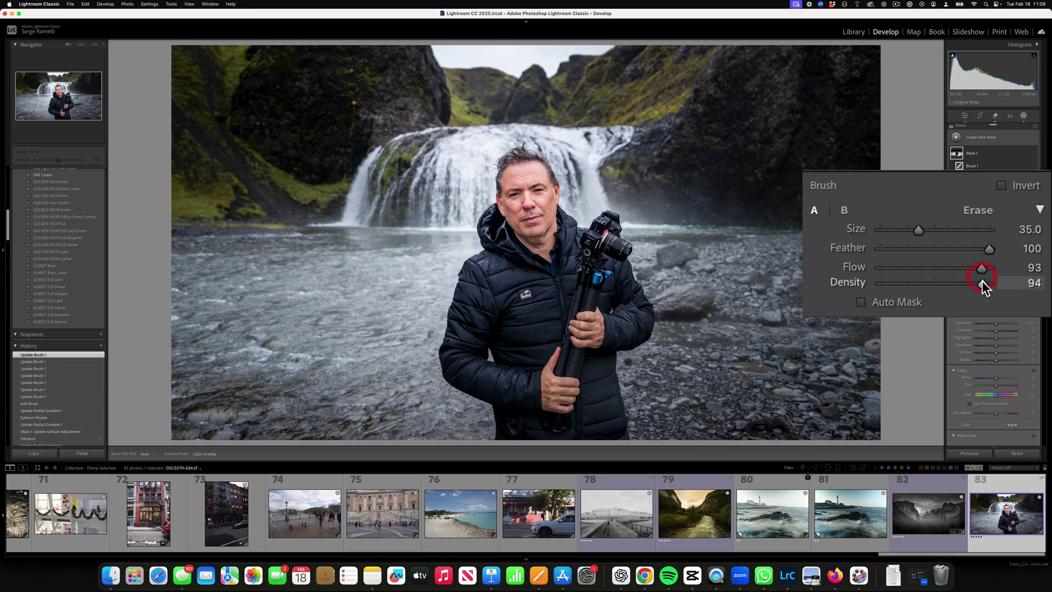
drag(638, 395, 543, 427)
drag(570, 350, 603, 433)
drag(592, 350, 641, 433)
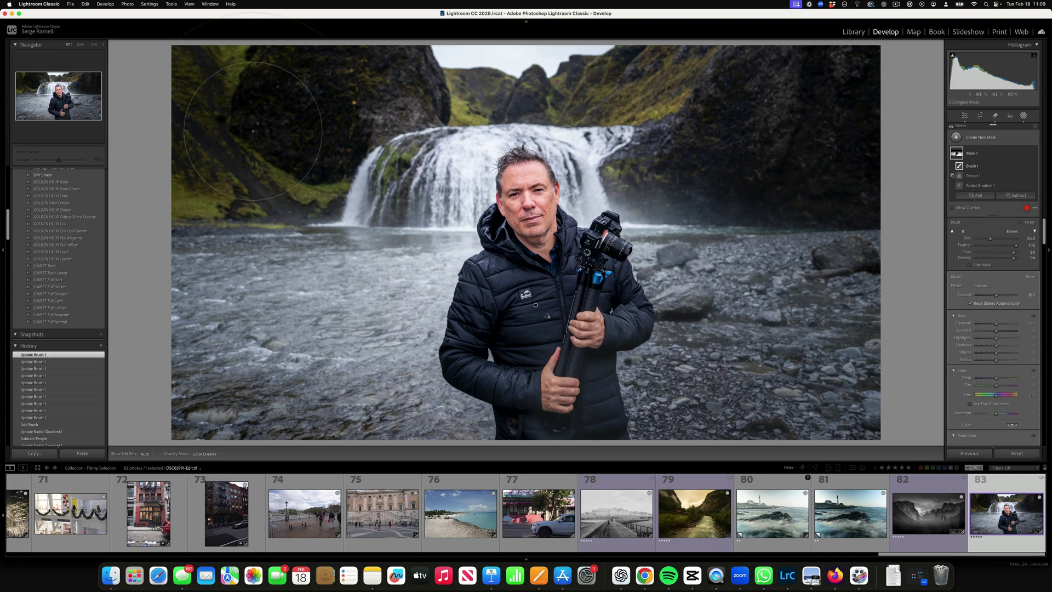
scroll(230, 200, down, 5)
mouse_move(188, 168)
mouse_down()
mouse_move(269, 221)
mouse_move(196, 174)
mouse_move(307, 230)
mouse_up()
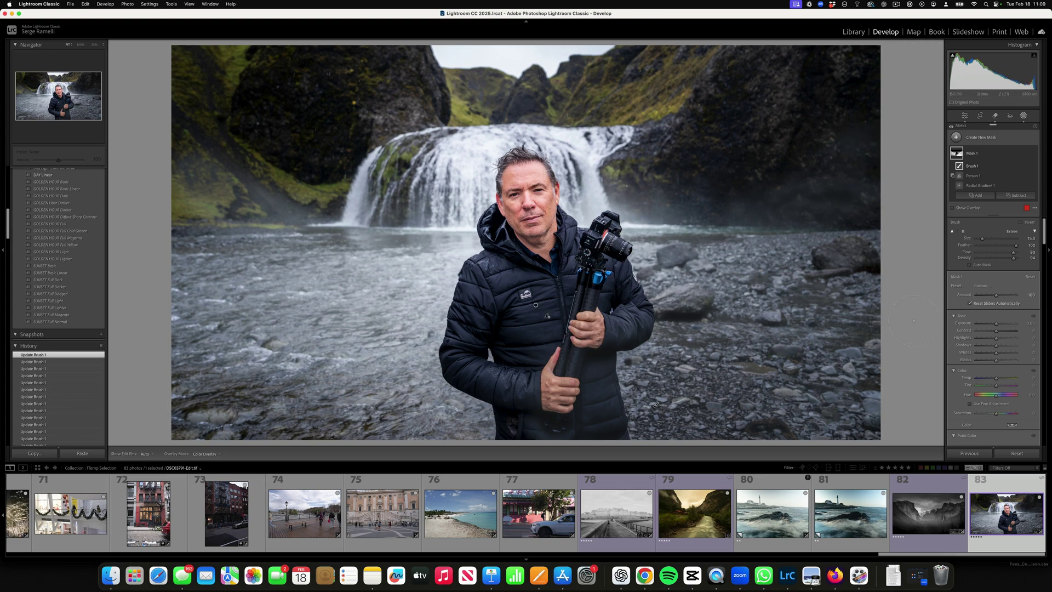
- Try a subtracting brush stroke on the left water, then undo it
click(1018, 195)
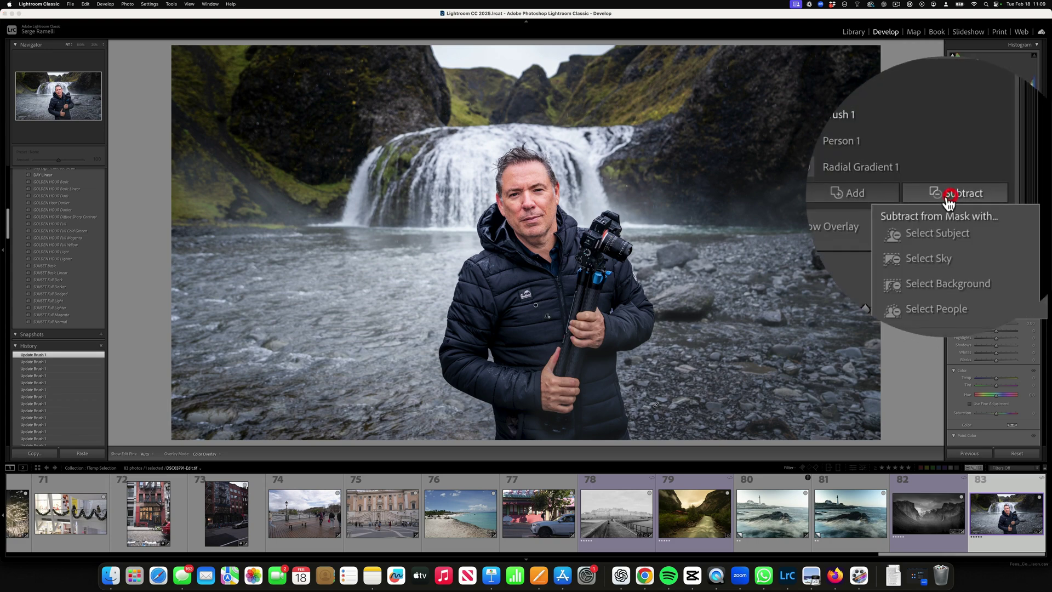
click(1003, 262)
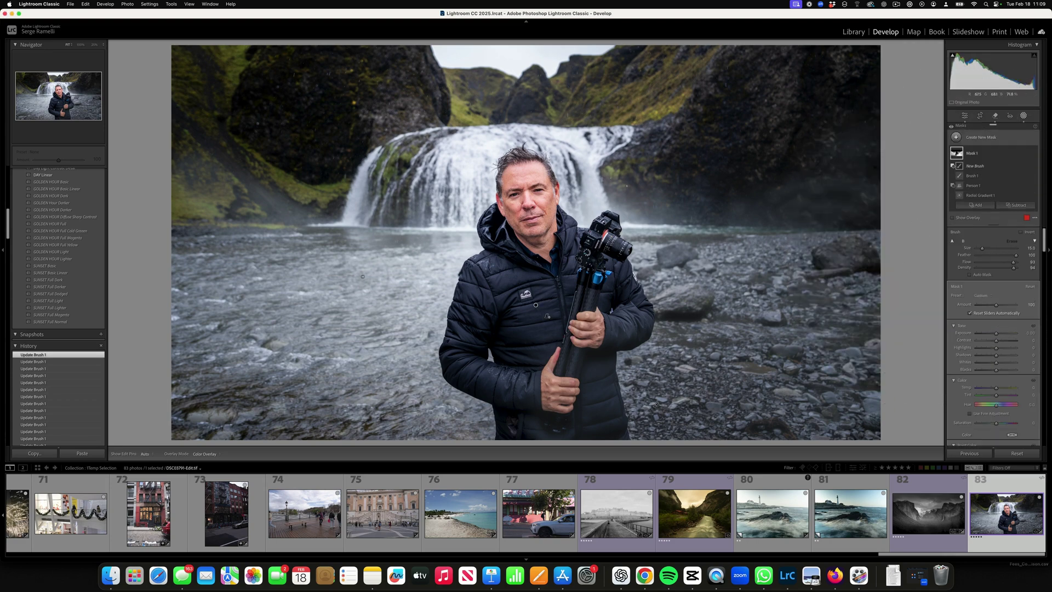
drag(274, 290, 215, 264)
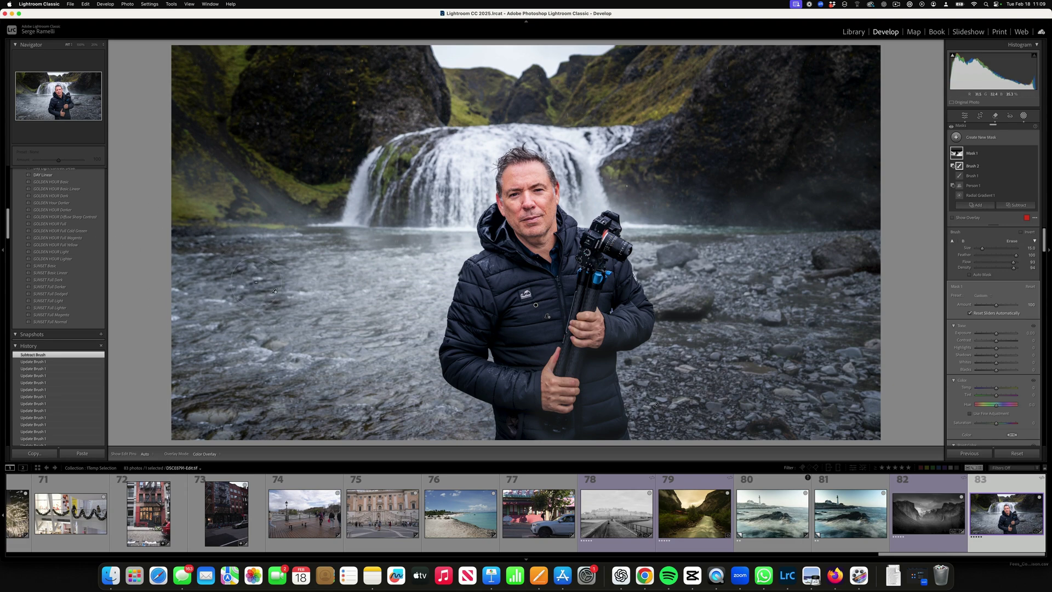
key(super+z)
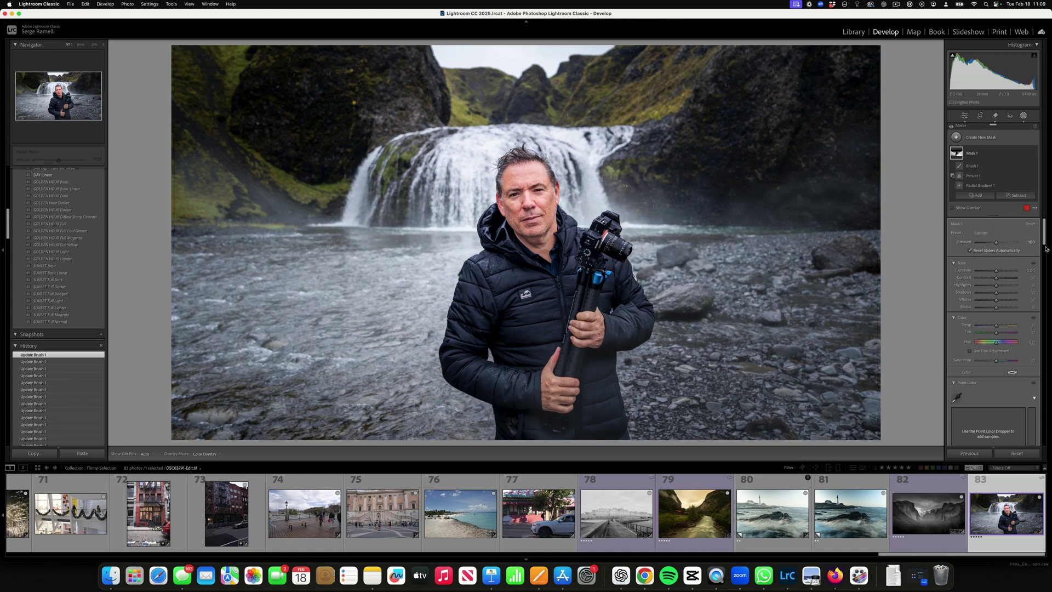
- Erase fog with subtracting Brush 2 over the water and waterfall base, then hide the mask
click(1018, 195)
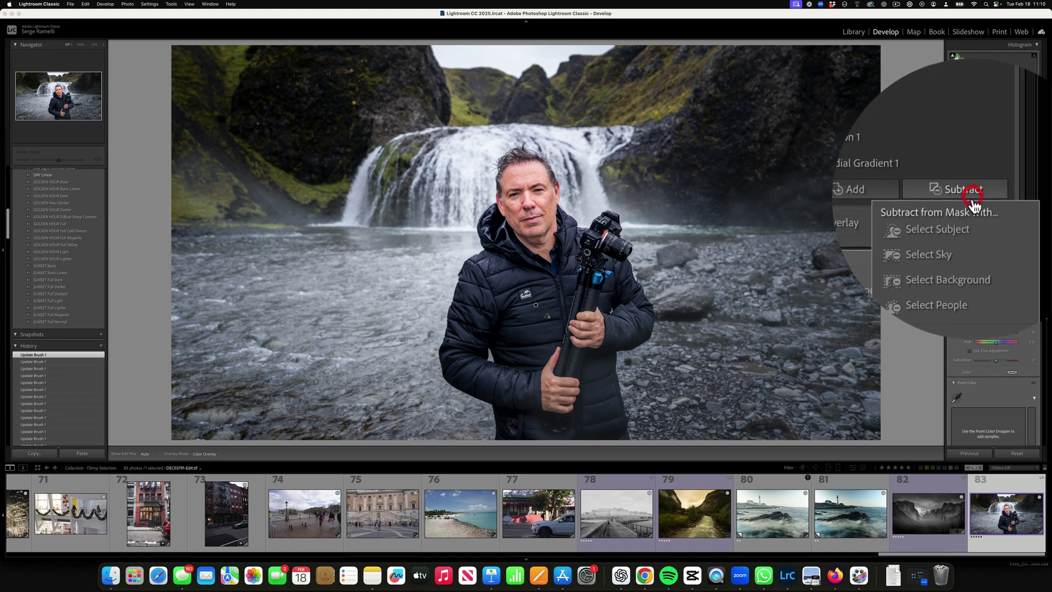
click(920, 263)
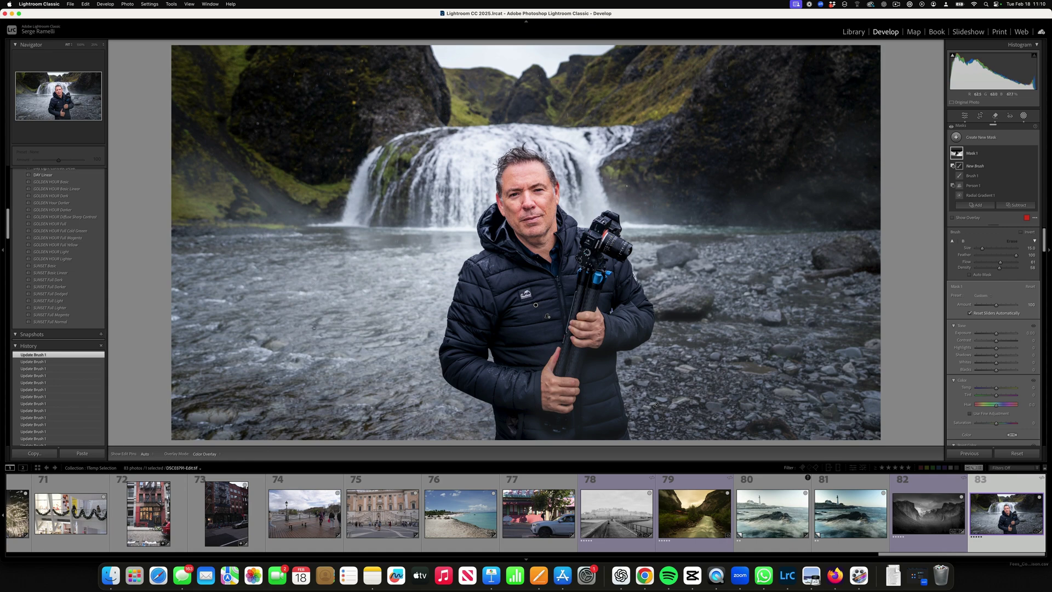
mouse_move(320, 354)
mouse_down()
mouse_move(216, 325)
mouse_move(304, 339)
mouse_move(283, 317)
mouse_up()
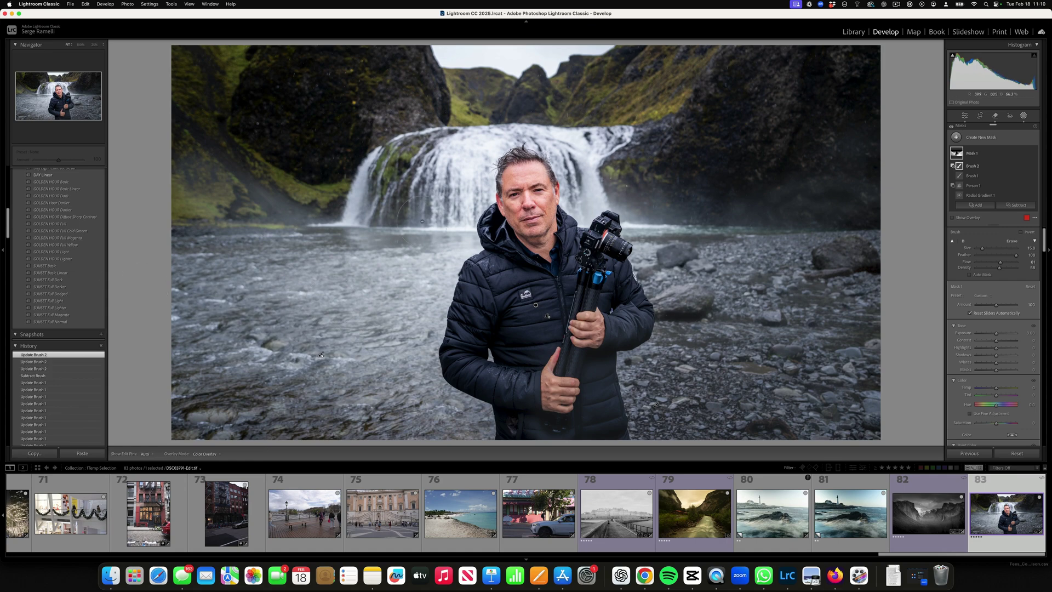
drag(422, 222, 361, 228)
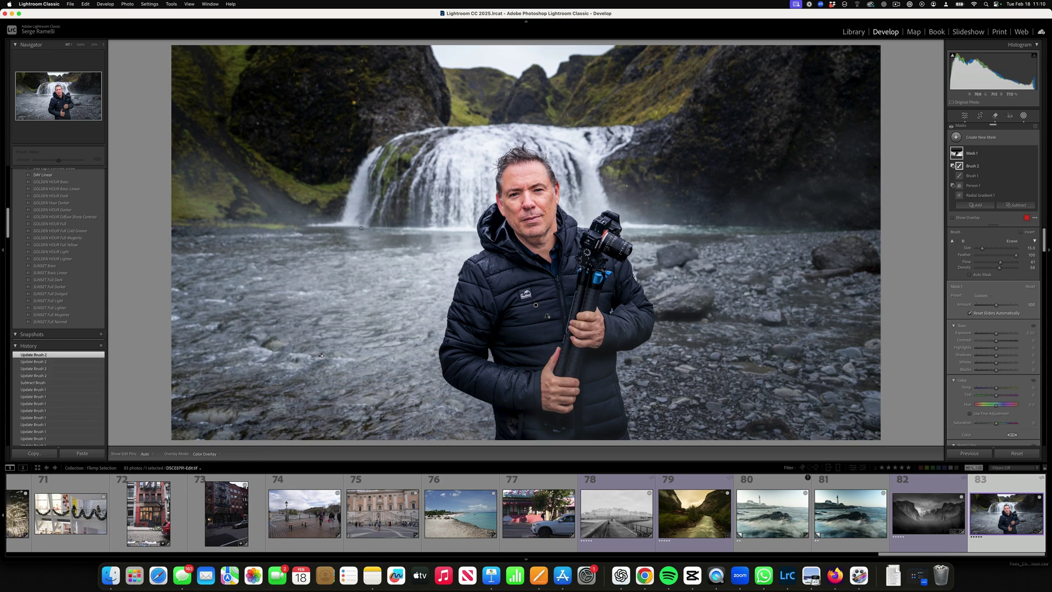
click(1033, 153)
- Raise Mask 1's Amount above 100 and toggle its visibility to compare before and after
click(1034, 154)
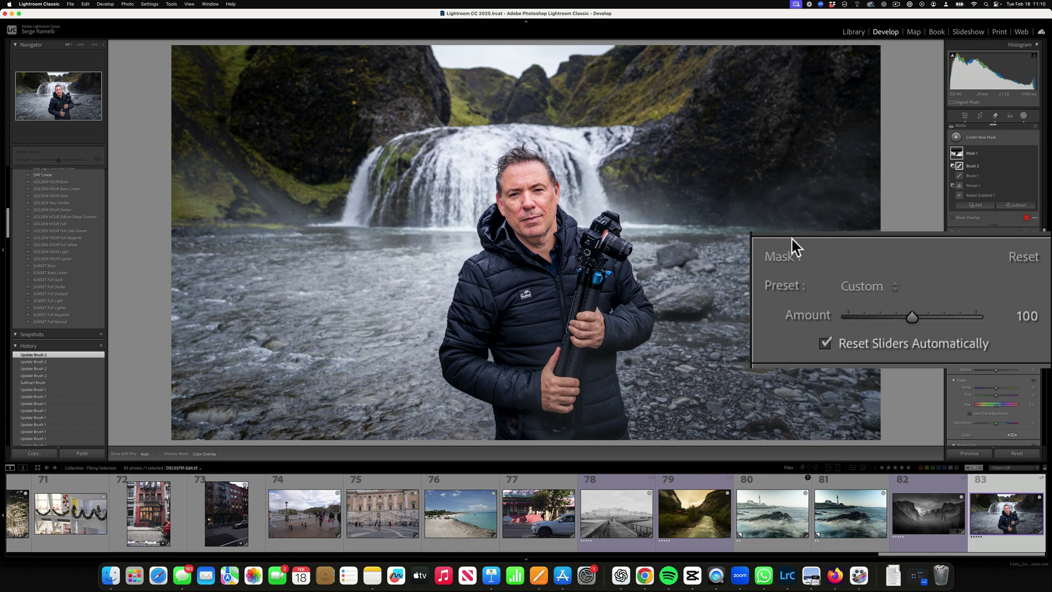
drag(921, 318, 998, 301)
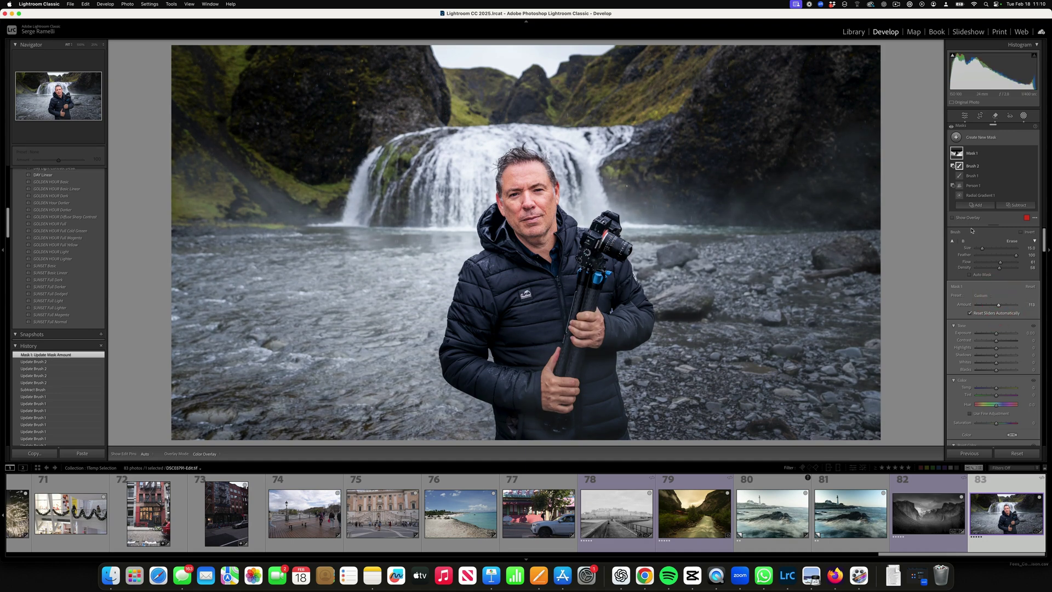
click(1034, 155)
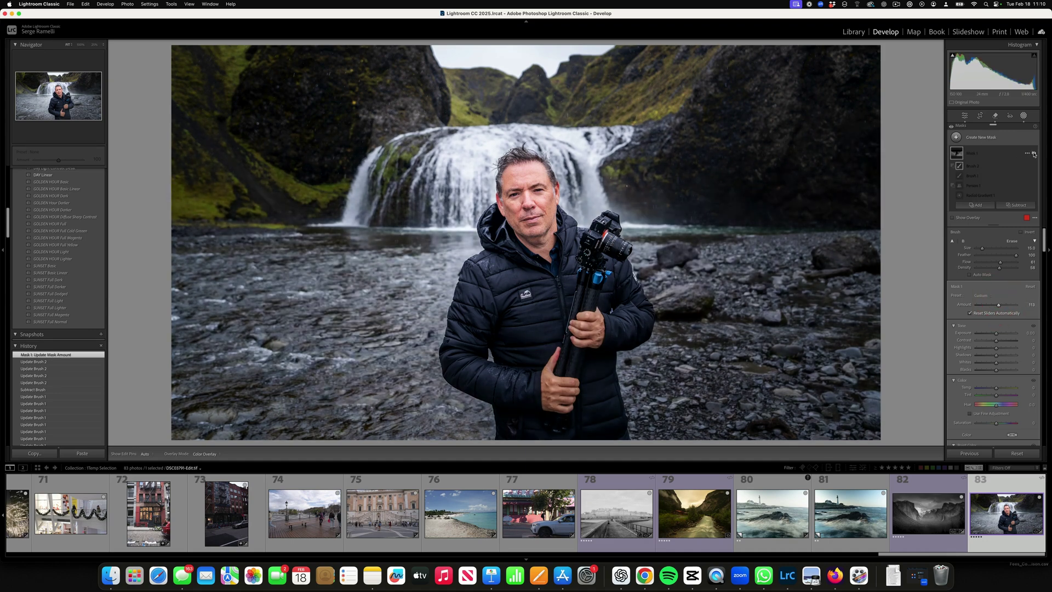